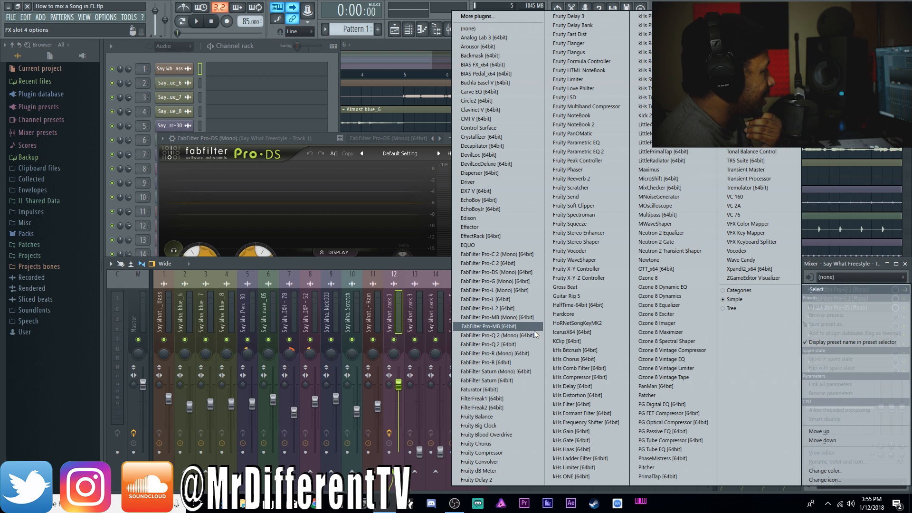
Step: Load OTT into the fourth effect slot of mixer insert 12 and bypass it
click(665, 269)
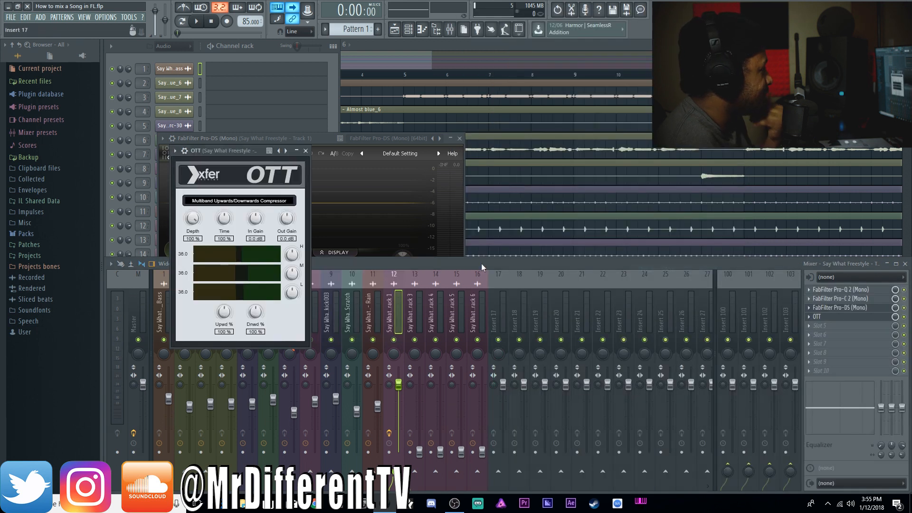
click(904, 317)
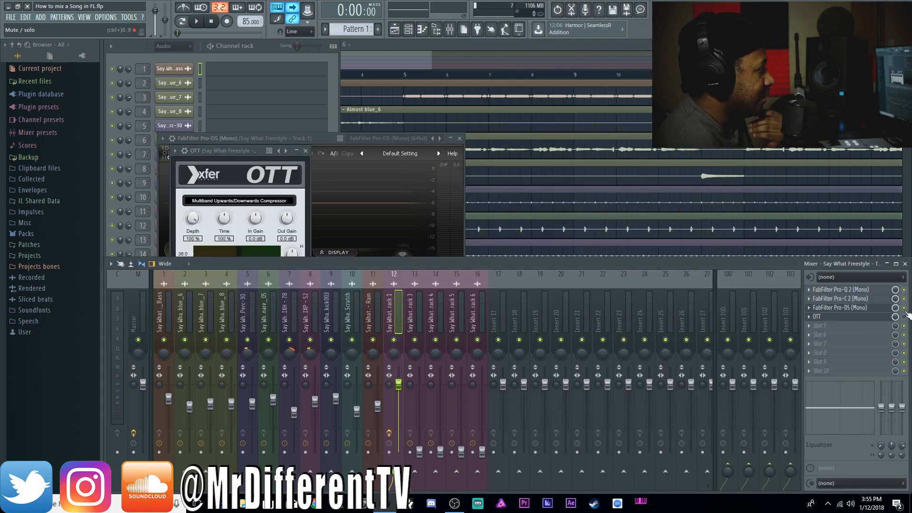
click(823, 325)
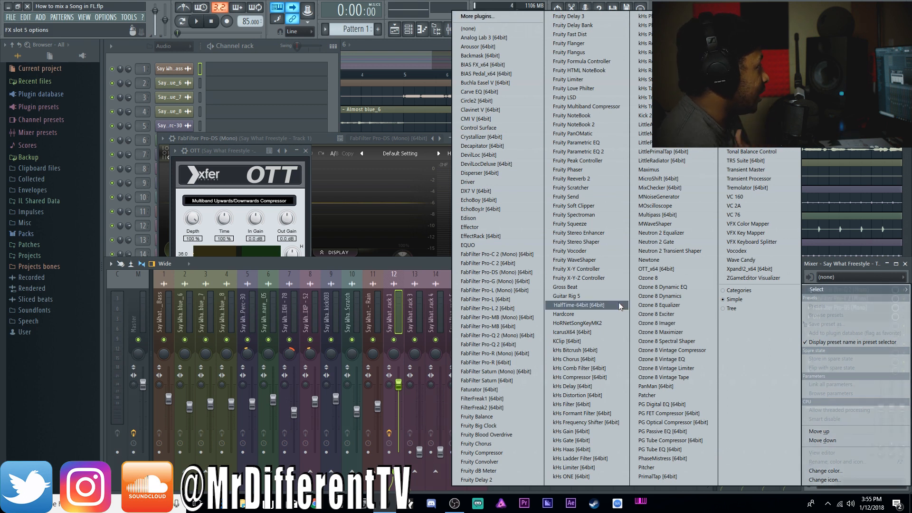
click(404, 261)
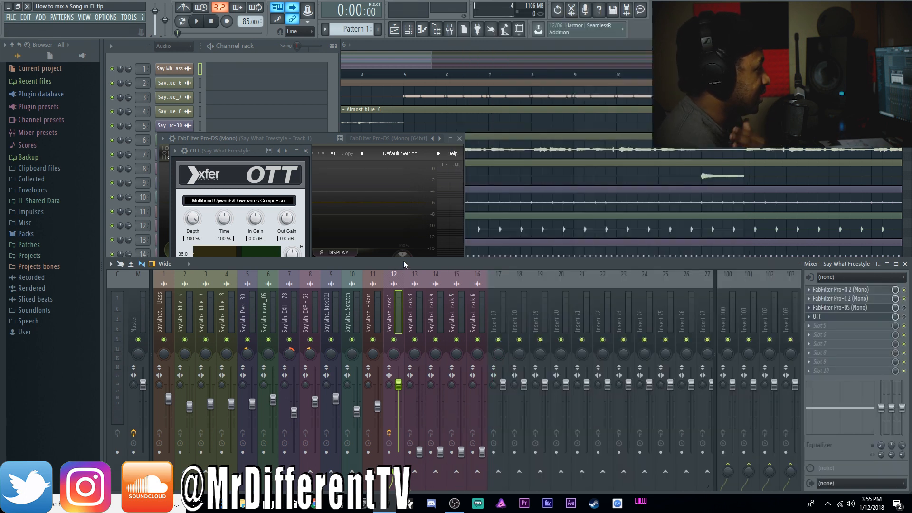
Step: Bring up the FabFilter Pro-DS (Mono) editor and position it above the mixer
click(876, 309)
click(876, 309)
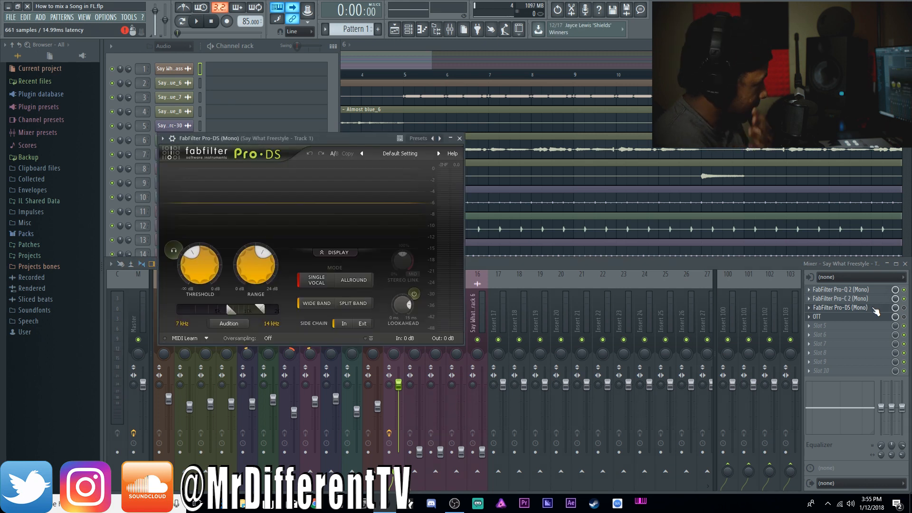
drag(317, 133, 506, 46)
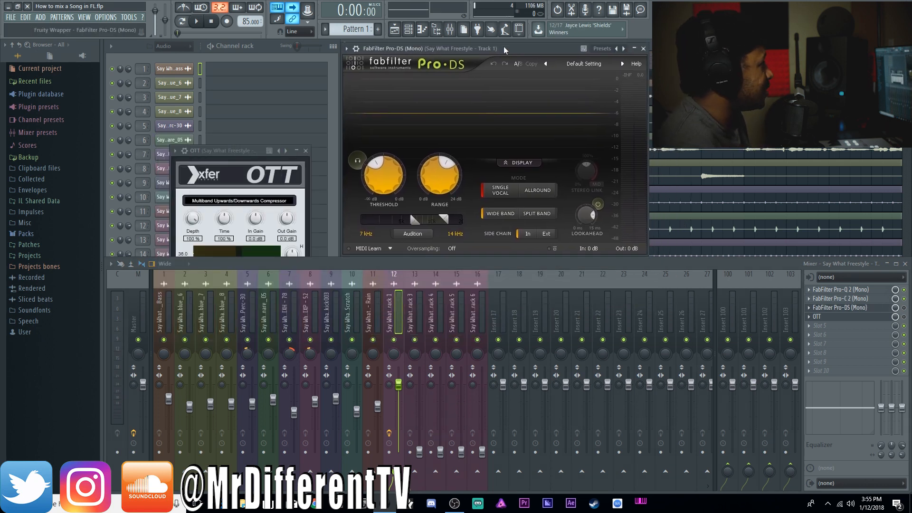
Step: Load Neutron 2 Gate into the fifth effect slot of insert 12, view its interface and close its window
click(828, 326)
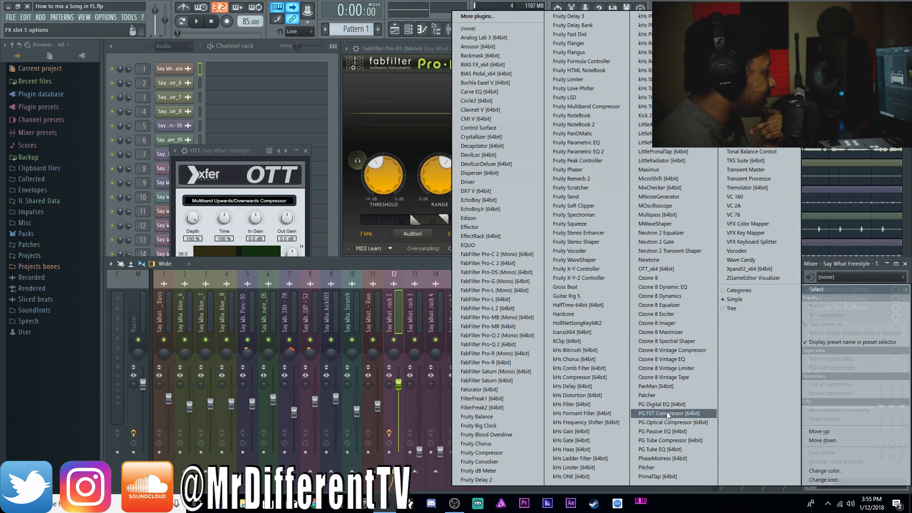
click(669, 243)
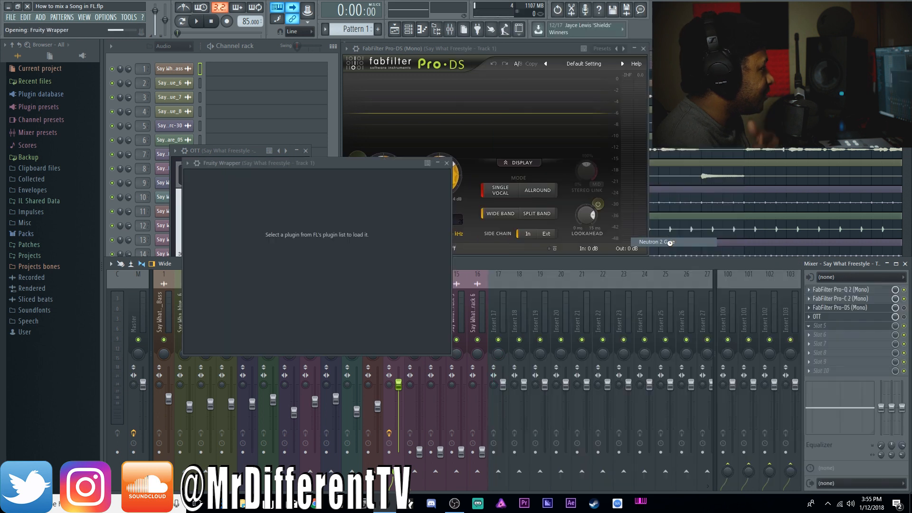
drag(369, 167, 534, 48)
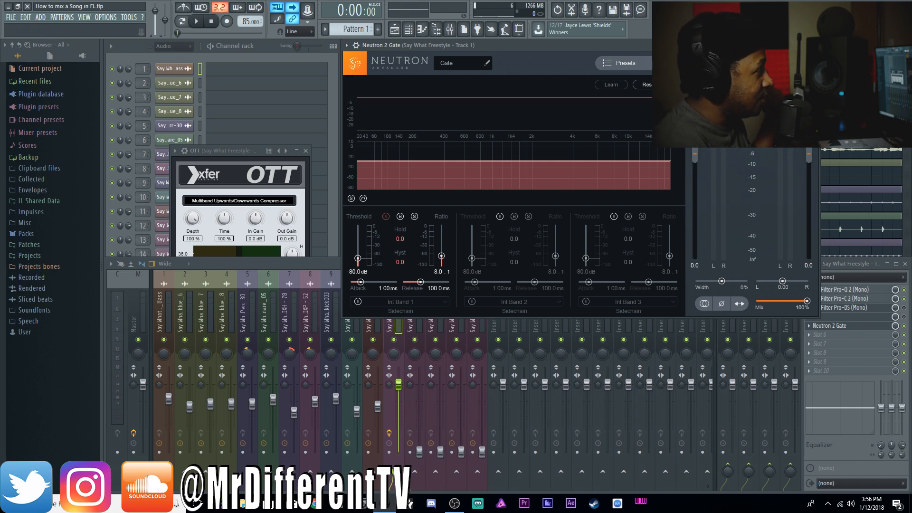
click(815, 45)
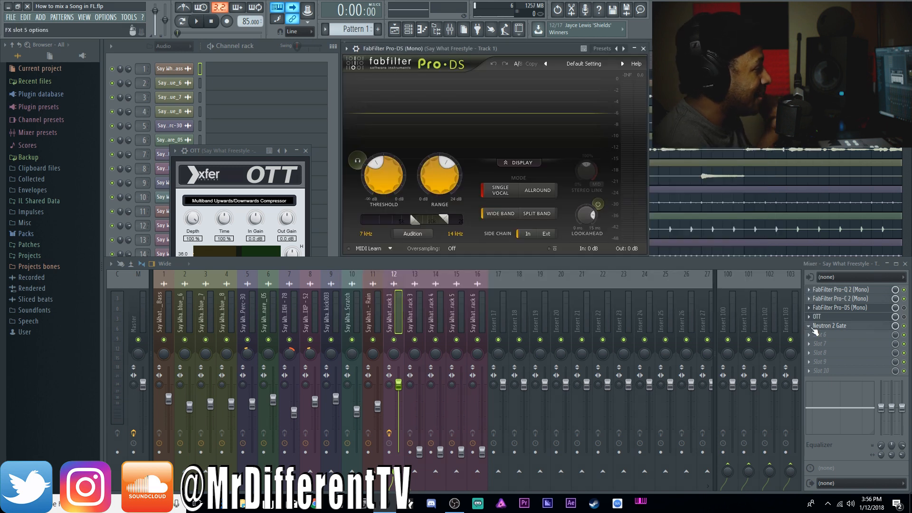
Step: Remove Neutron 2 Gate from the fifth effect slot
click(807, 325)
mouse_move(811, 292)
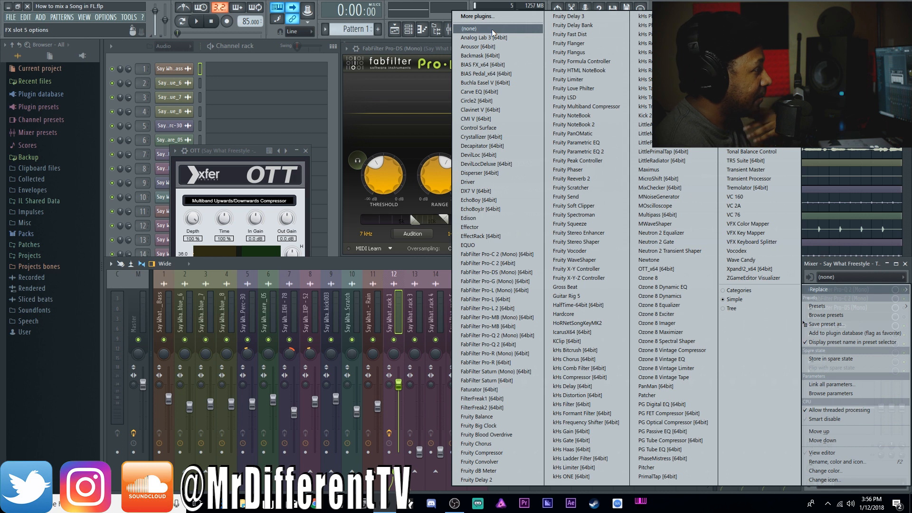
click(492, 29)
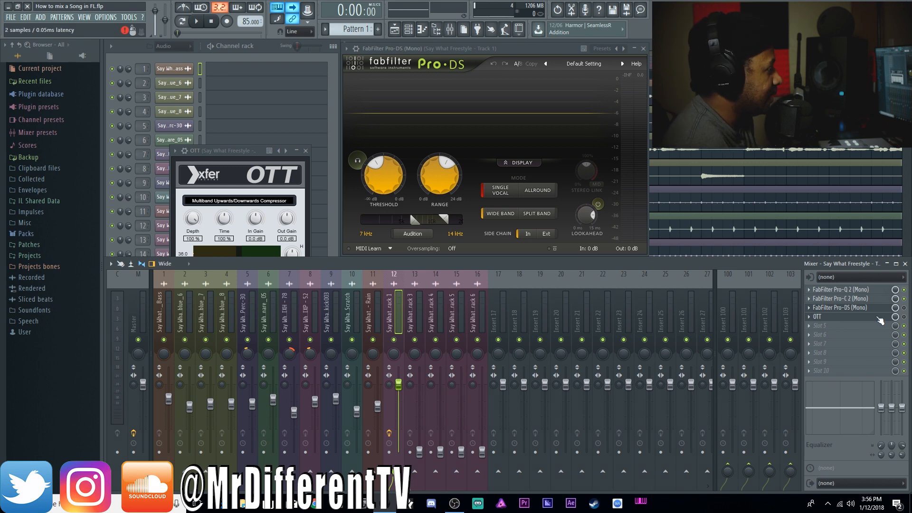
Step: Close the OTT window and reposition the Pro-DS editor above the mixer
click(844, 310)
click(844, 310)
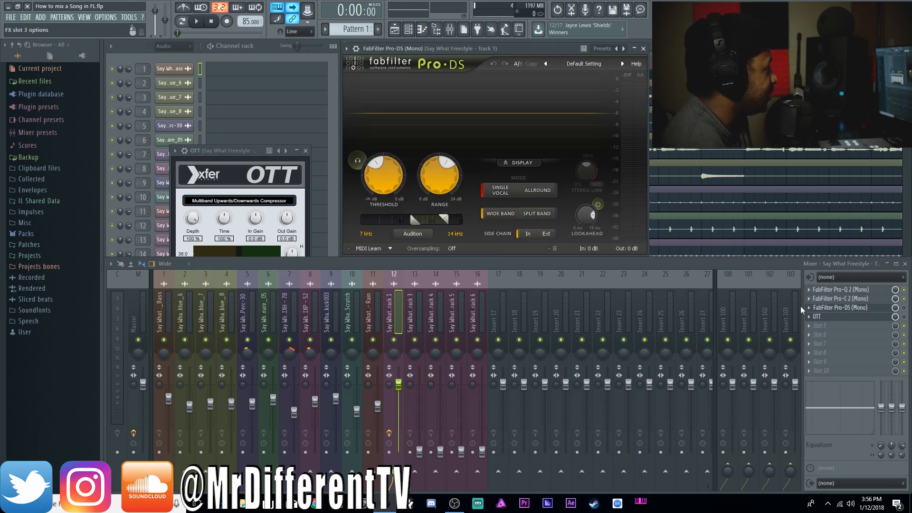
click(306, 151)
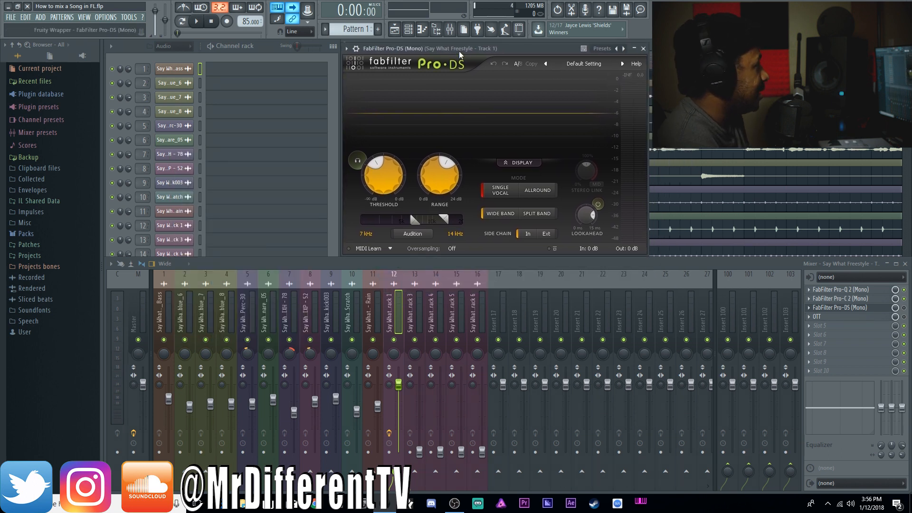
drag(459, 49, 460, 42)
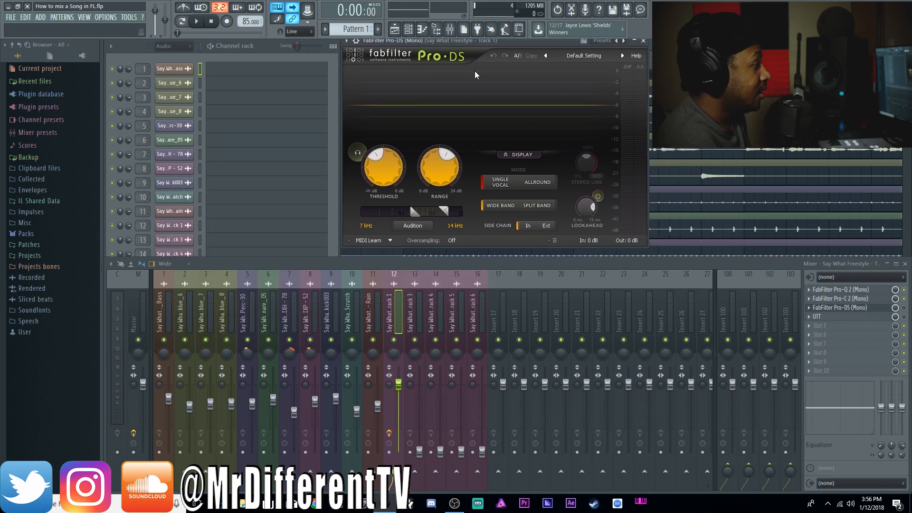
drag(481, 39, 483, 44)
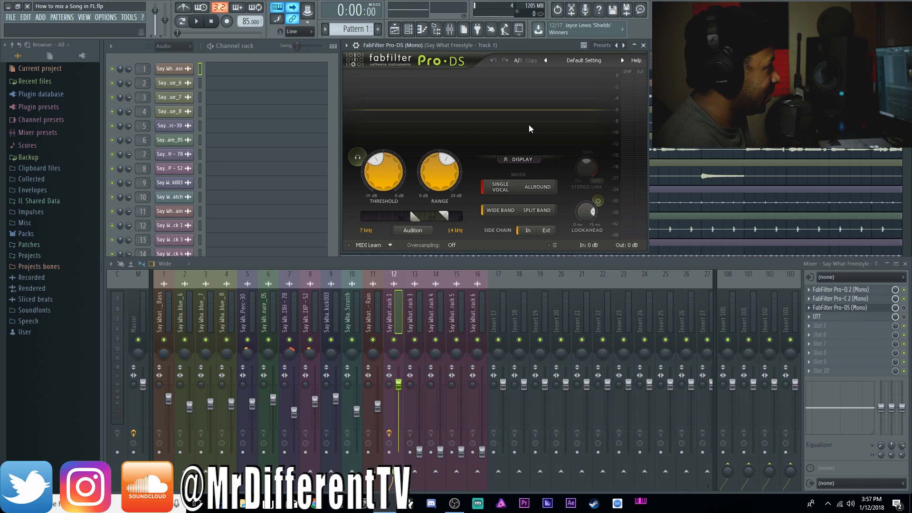
Step: Try out the side-chain audition switch in Pro-DS
mouse_move(438, 166)
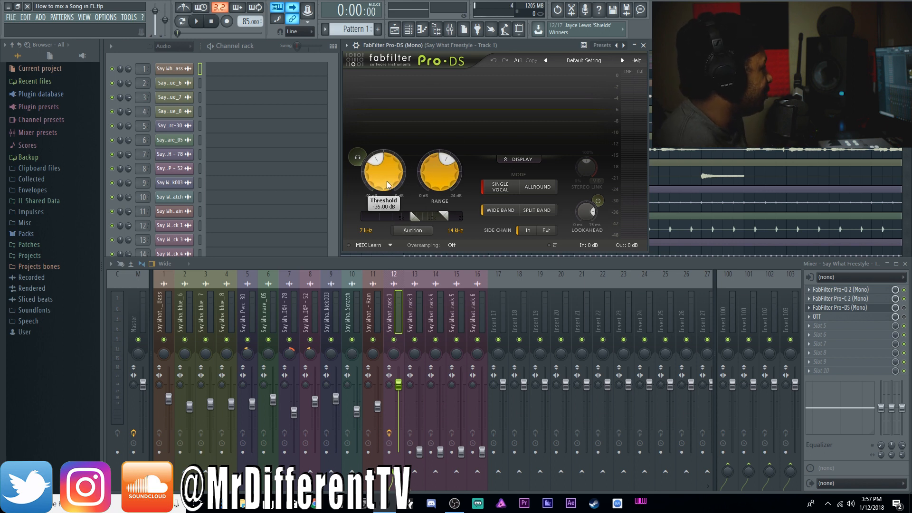
click(417, 233)
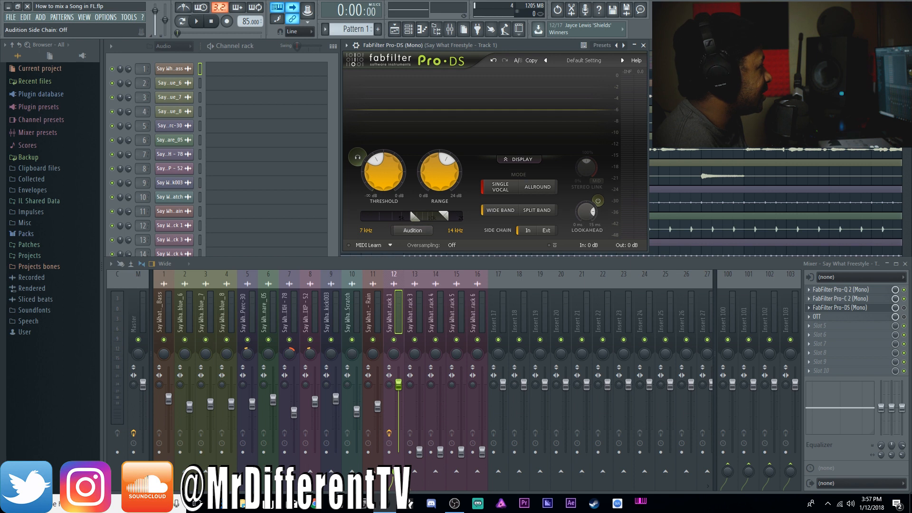
Step: Solo the vocal on playlist track 12 and play it from just after bar 5
key(F5)
scroll(545, 175, down, 1)
click(418, 75)
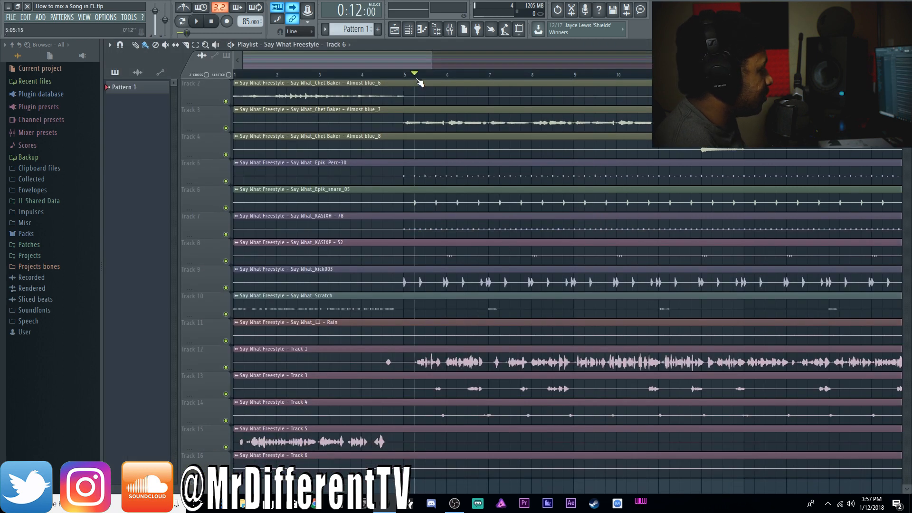
key(space)
key(space)
ctrl+click(225, 367)
key(space)
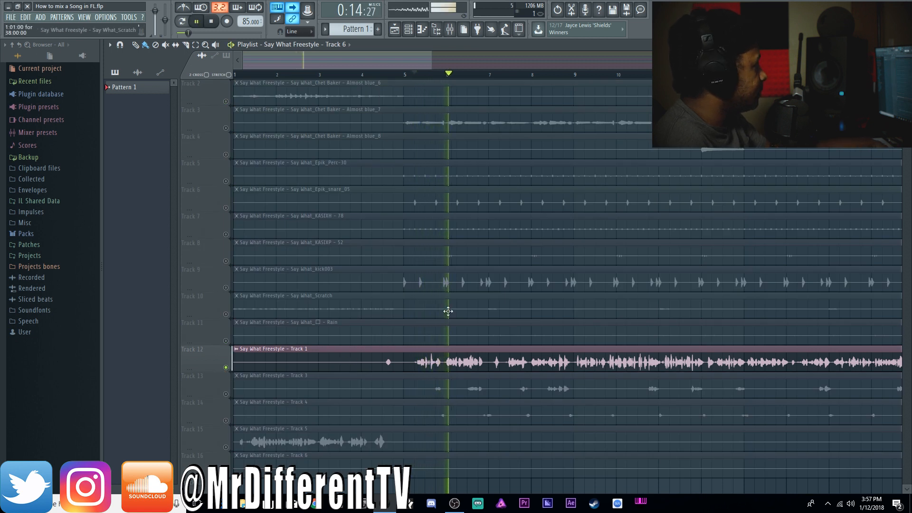
Step: Stop playback, enable Pro-DS on mixer insert 12 and turn on its side-chain audition
click(450, 34)
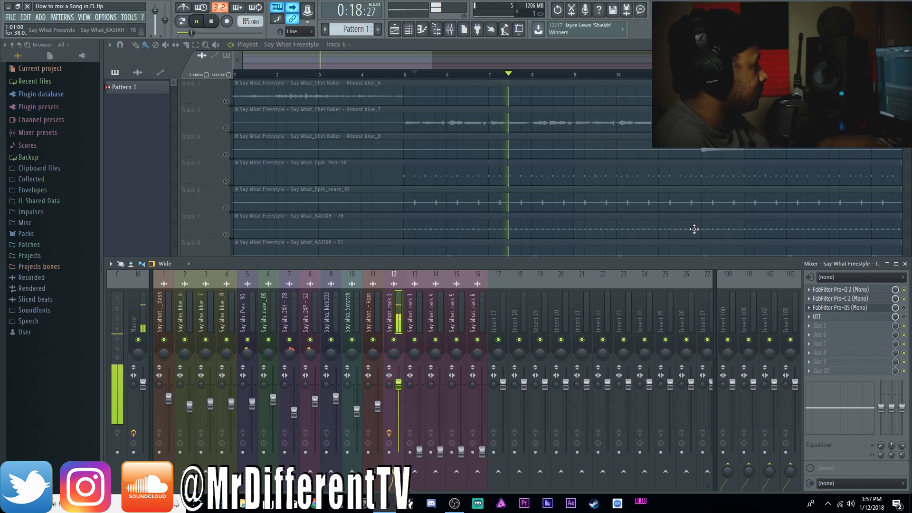
key(space)
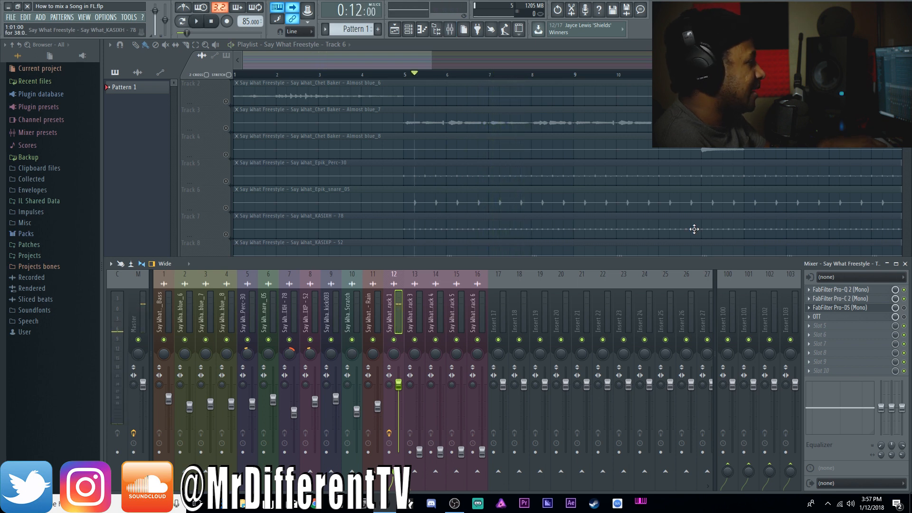
click(887, 309)
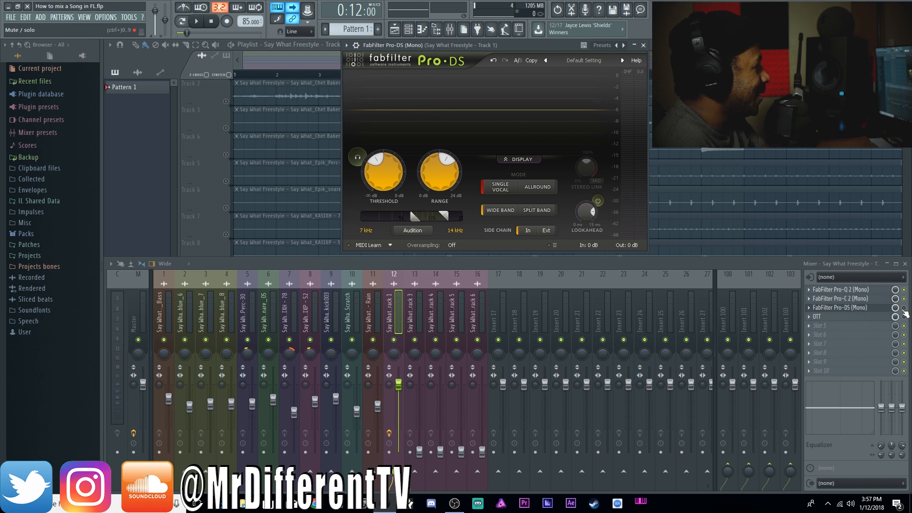
click(818, 308)
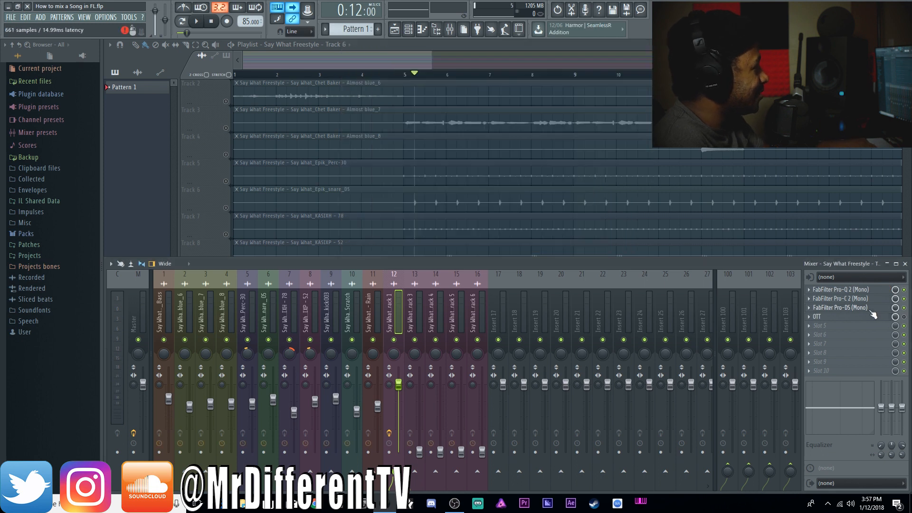
click(841, 310)
click(418, 232)
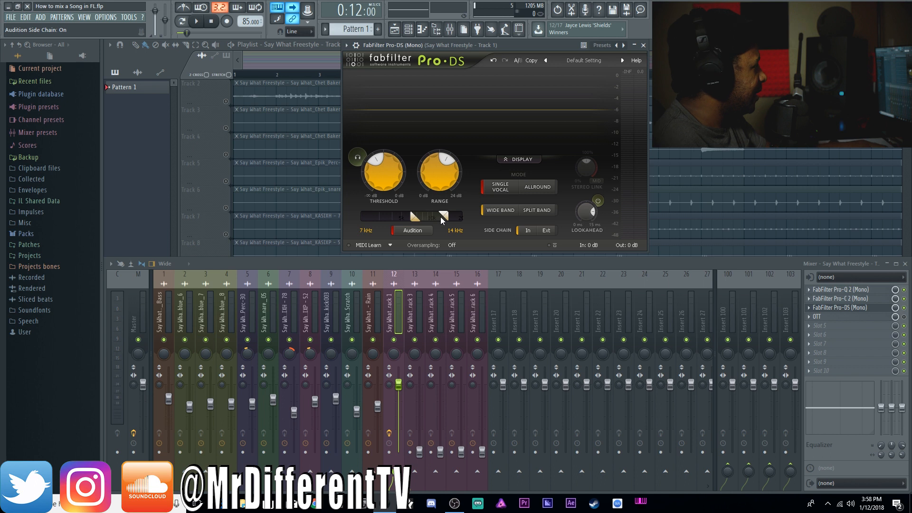
Step: Lower the Pro-DS low-pass frequency to about 12.13 kHz while listening to the auditioned sibilance
key(space)
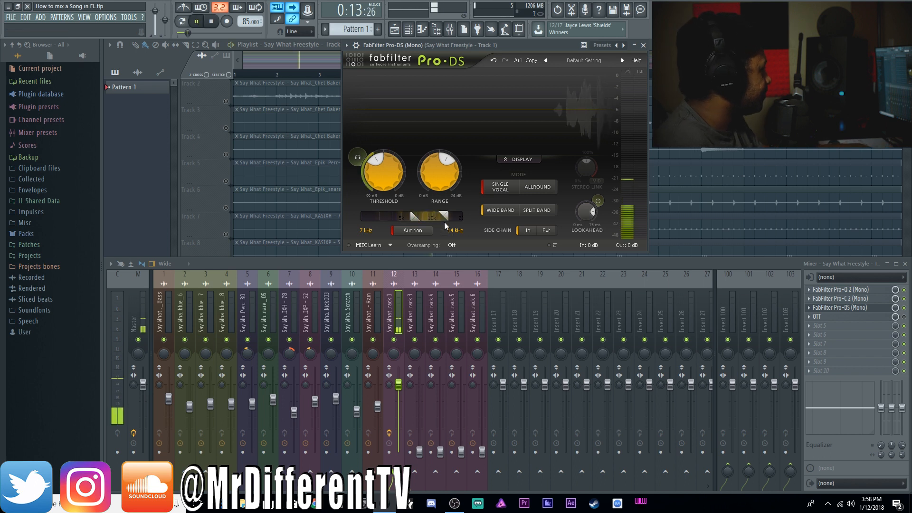
drag(448, 218, 441, 218)
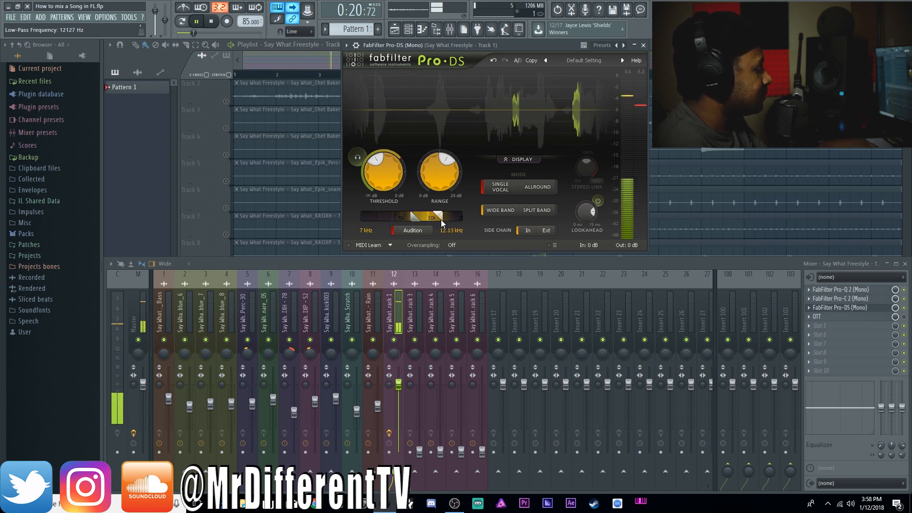
key(space)
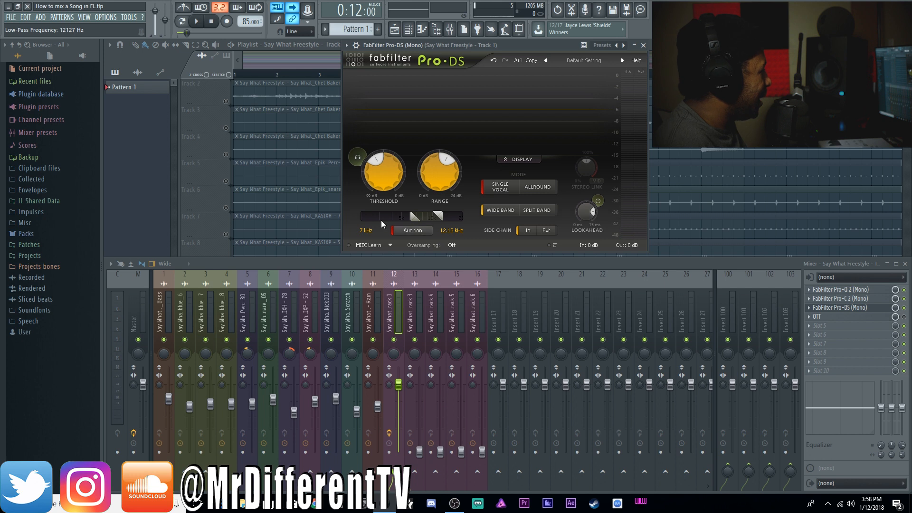
Step: Turn off side-chain audition and set the Pro-DS threshold to -40 dB
click(421, 231)
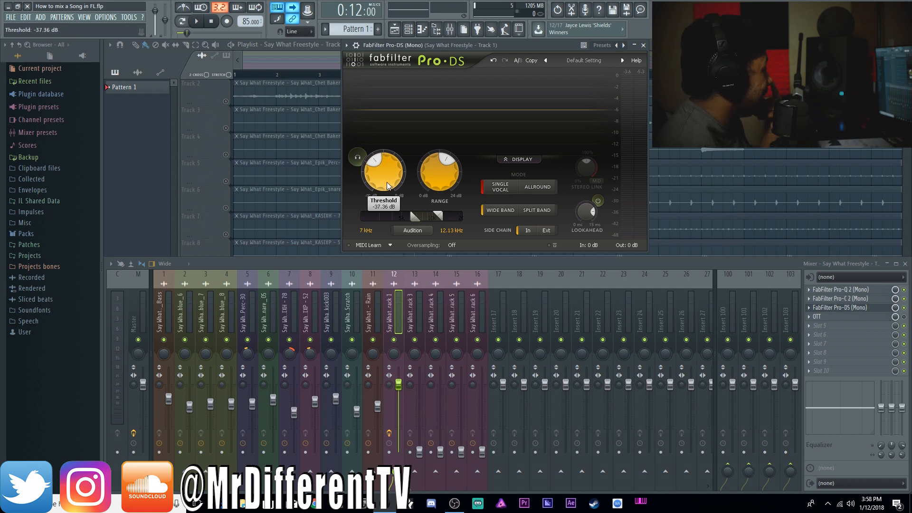
drag(375, 182, 380, 192)
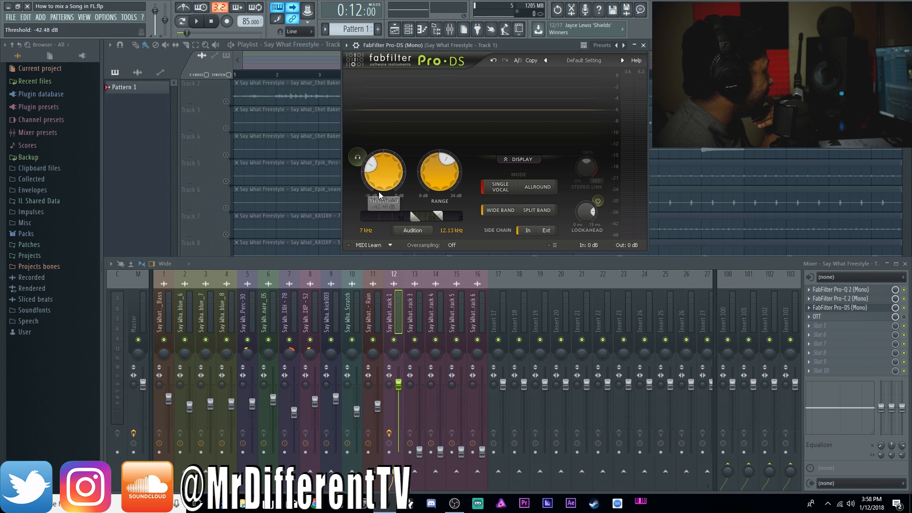
double_click(380, 192)
text(-40)
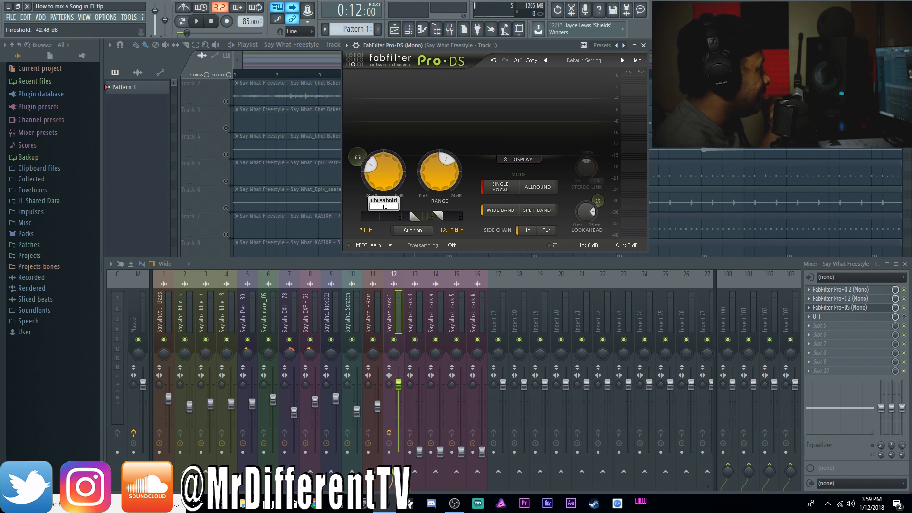
key(Return)
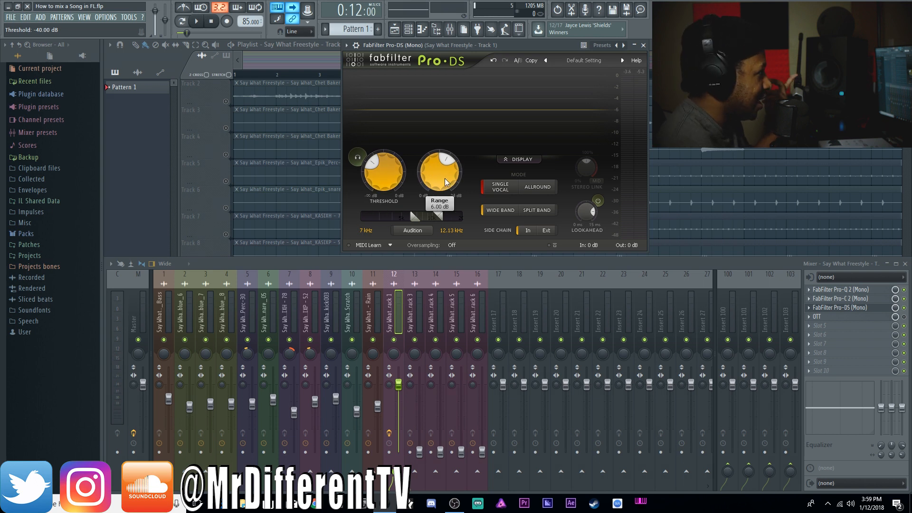
Step: Raise the Pro-DS range to near its maximum and play back the soloed vocal to hear the de-essing
drag(446, 181, 447, 180)
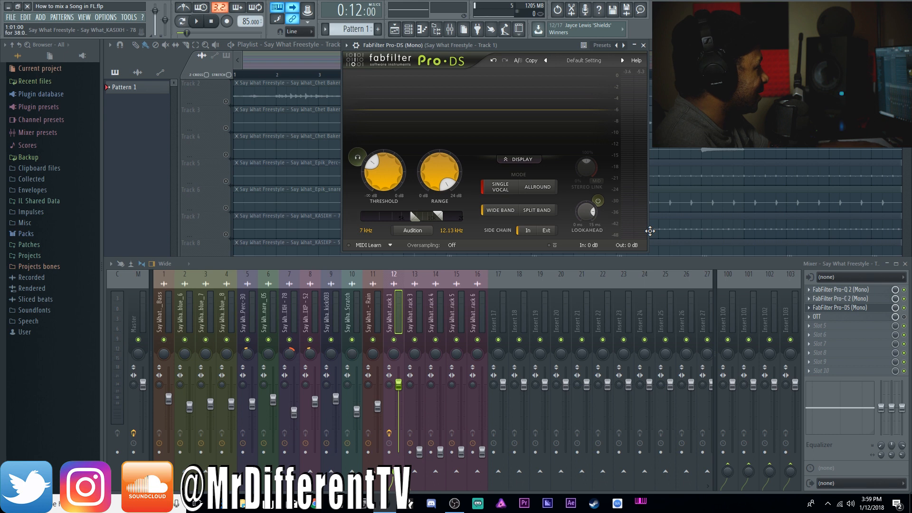
key(space)
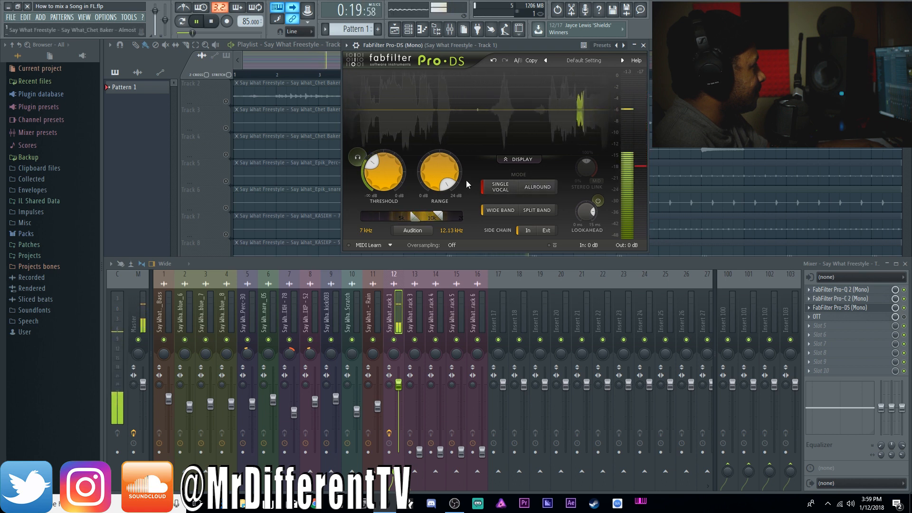
key(space)
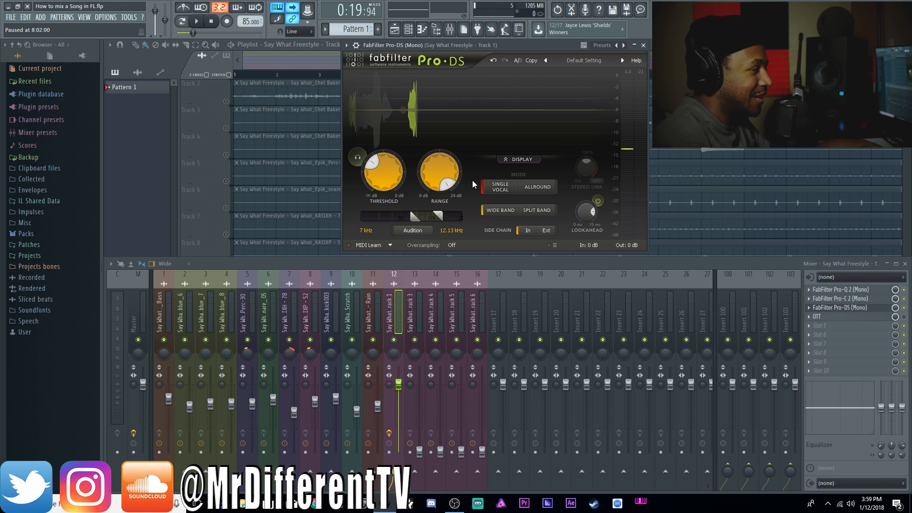
Step: Try the Pro-DS range at 6 dB and at 8 dB, and play back the soloed vocal
double_click(439, 171)
text(6)
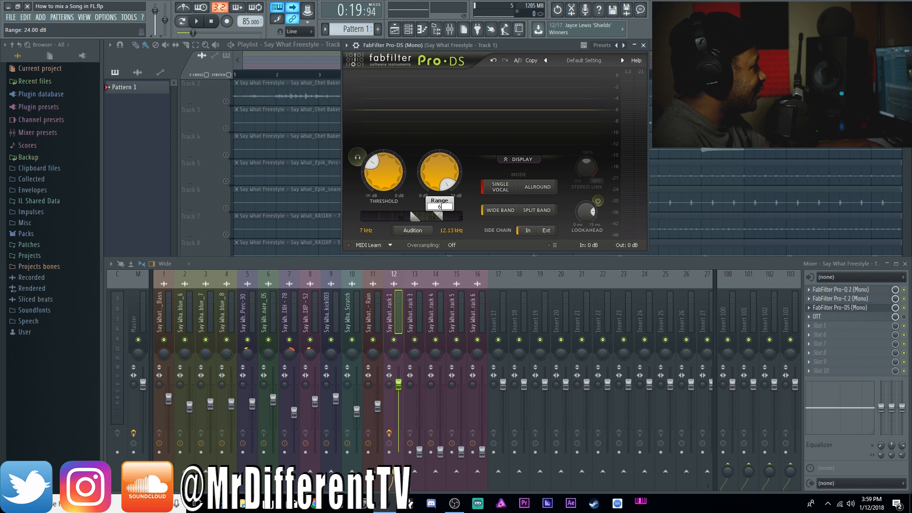
key(Return)
double_click(438, 170)
text(8)
key(Return)
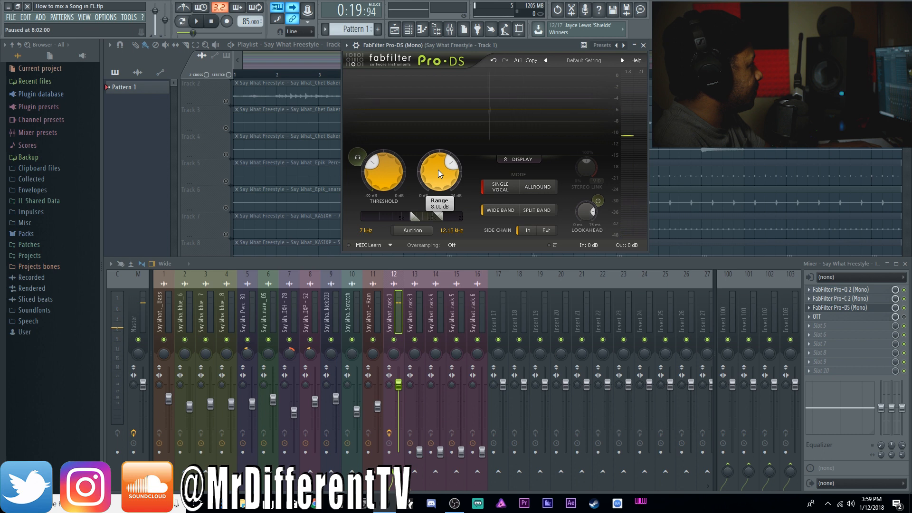
key(space)
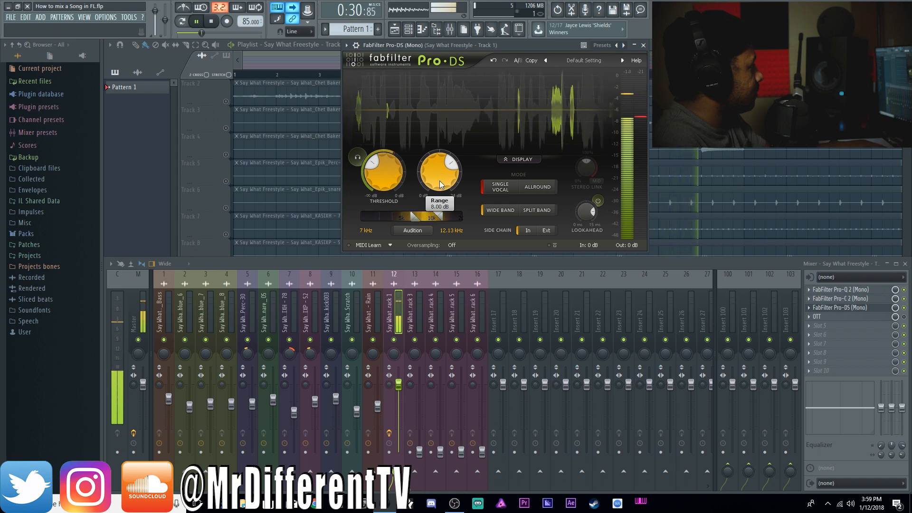
key(space)
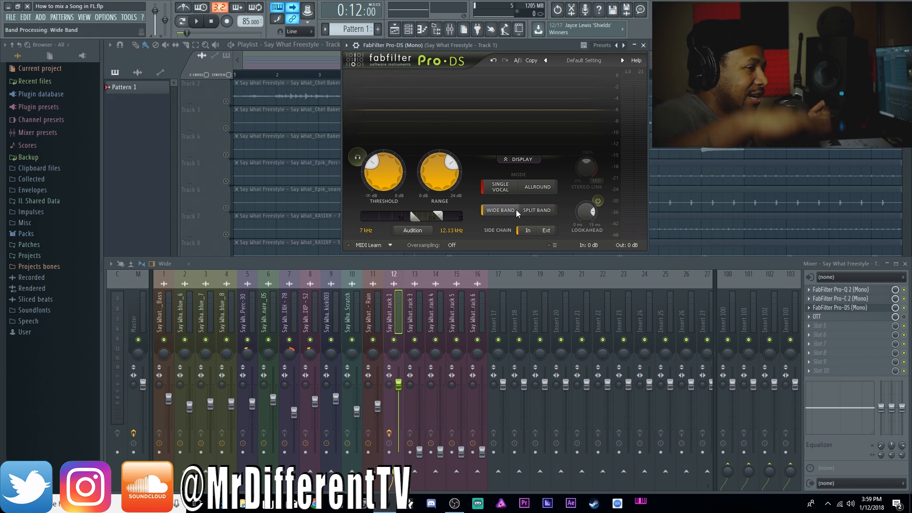
Step: Compare split-band and wide-band processing in Pro-DS during playback, and leave it on Split Band
click(546, 211)
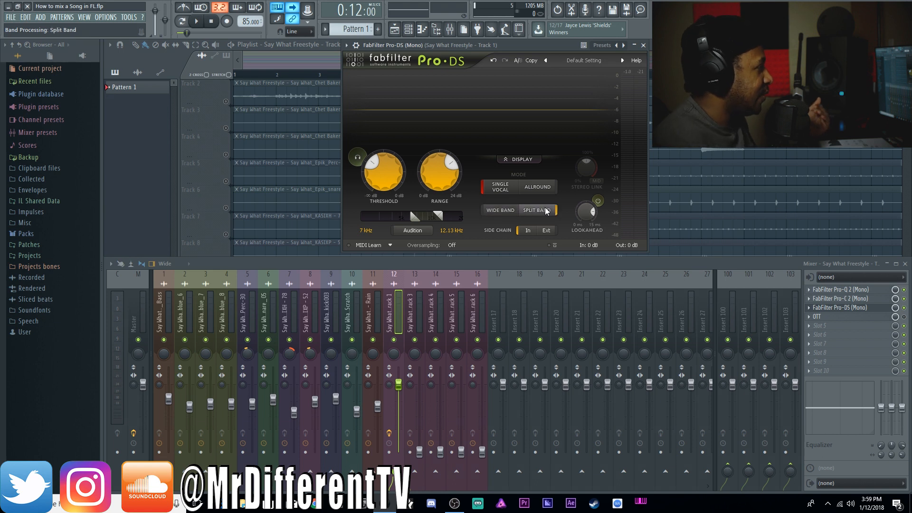
key(space)
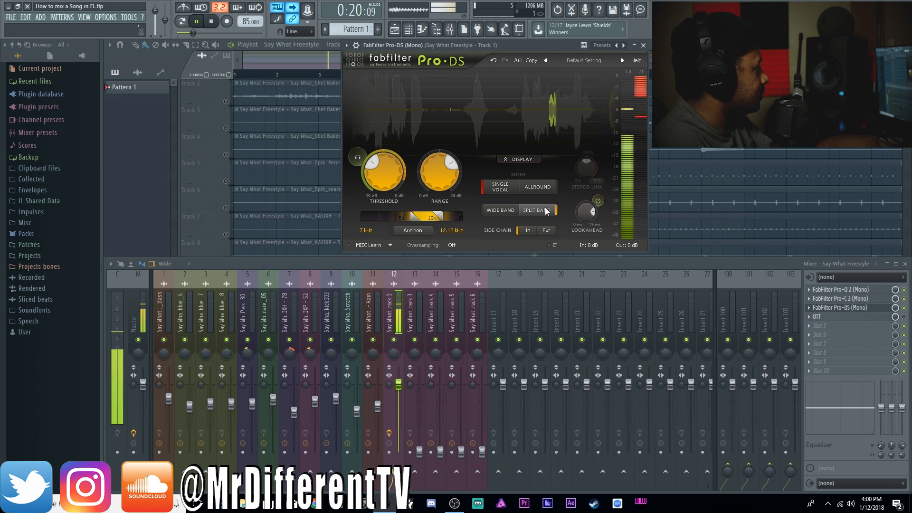
click(511, 212)
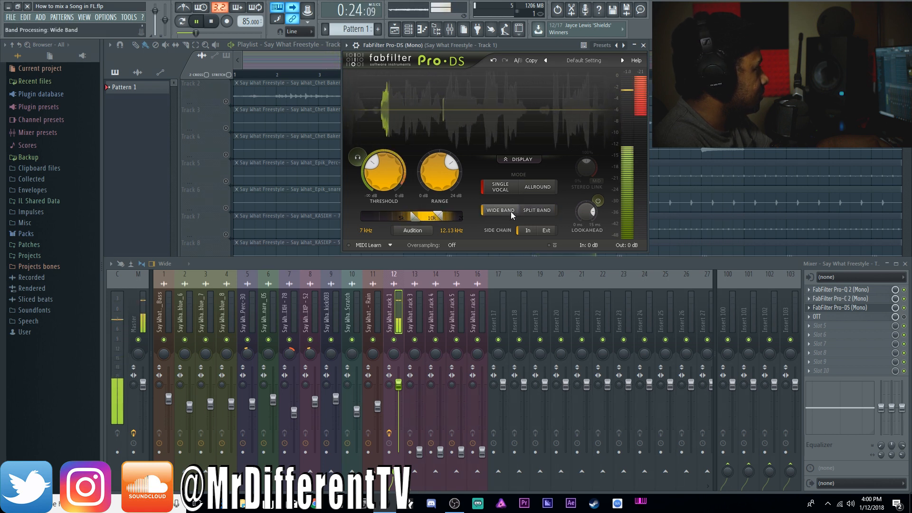
key(space)
click(530, 209)
Step: Set the Pro-DS range to 6 dB and play back the vocal with Pro-DS bypassed
double_click(449, 181)
text(6)
key(Return)
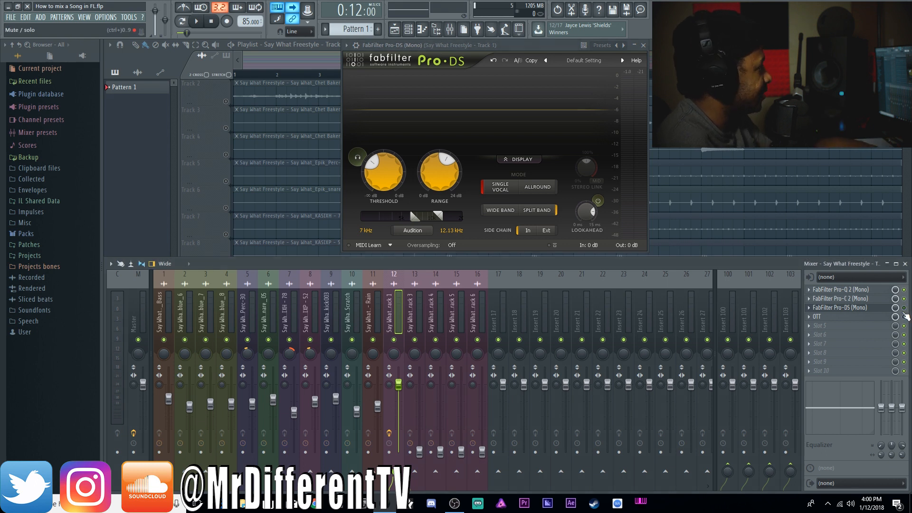
key(space)
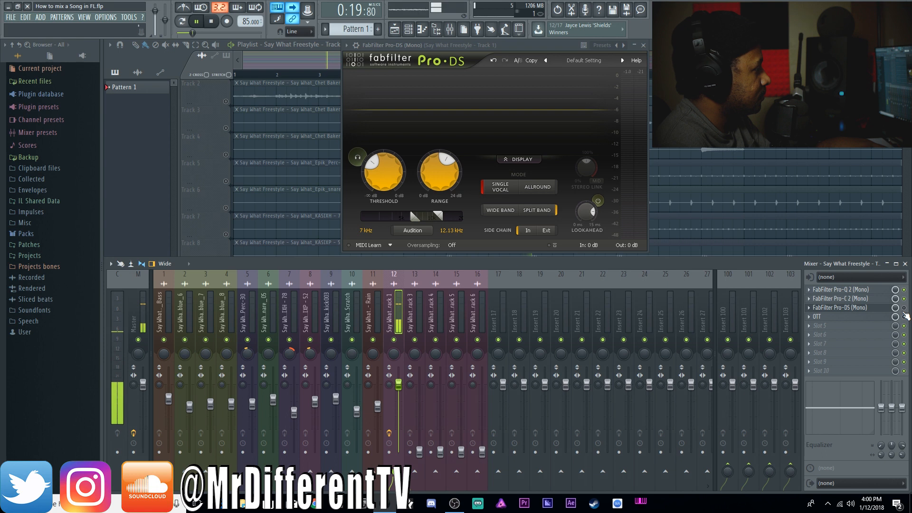
key(space)
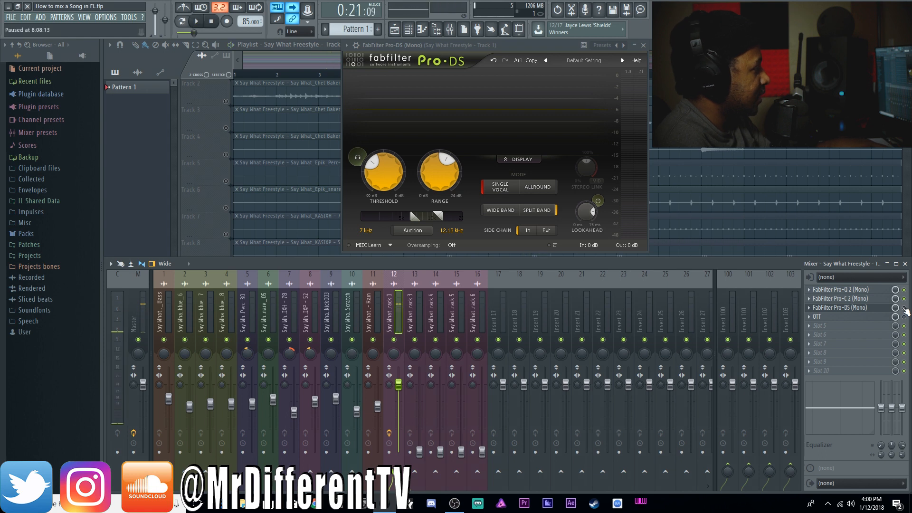
Step: Move the playlist's playback start to between bars 6 and 7 and play the vocal from there
click(716, 160)
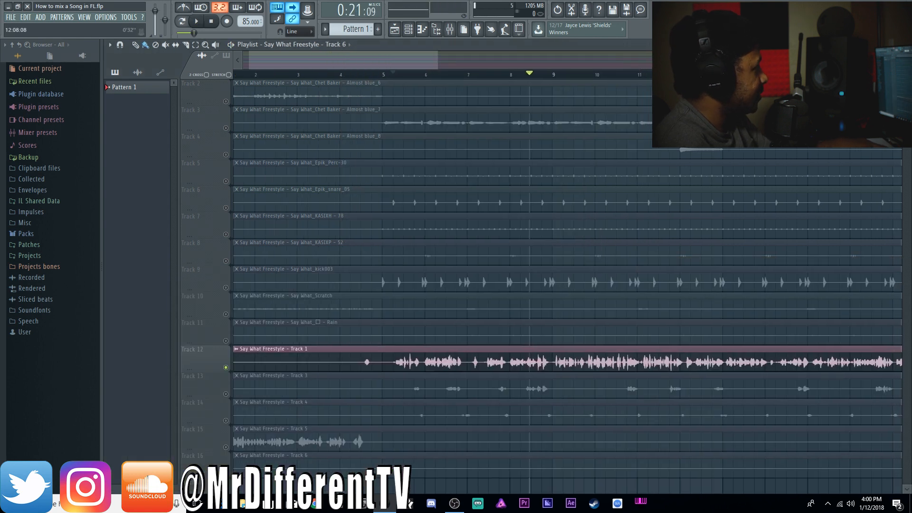
click(456, 74)
key(space)
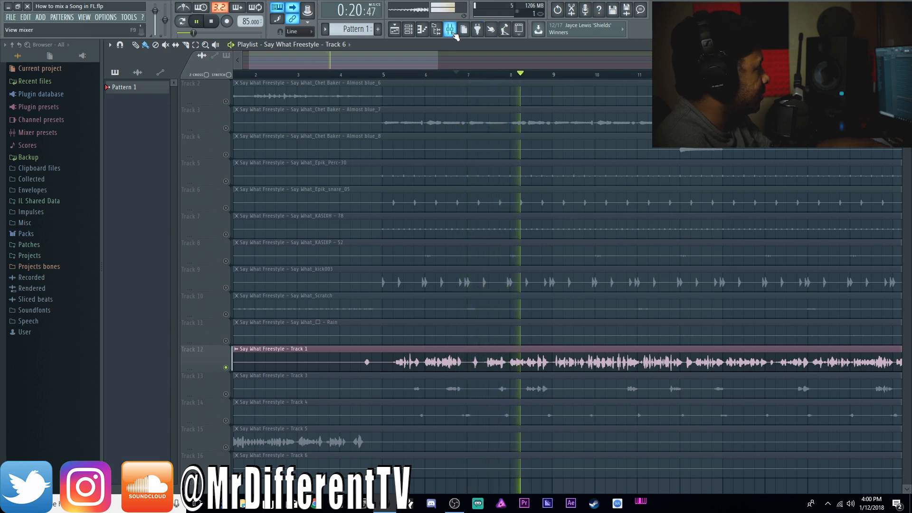
key(space)
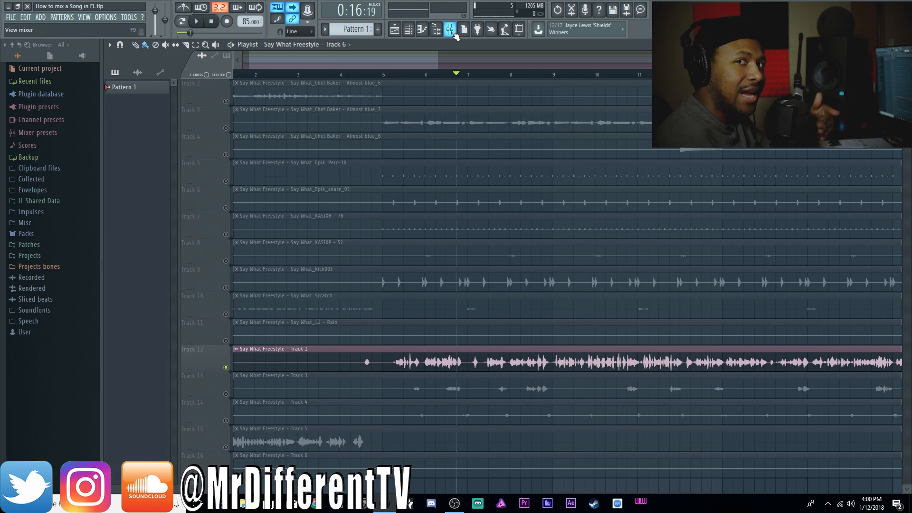
Step: Open the OTT plugin from the vocal's mixer effect chain in place of Pro-DS and save the project
click(450, 30)
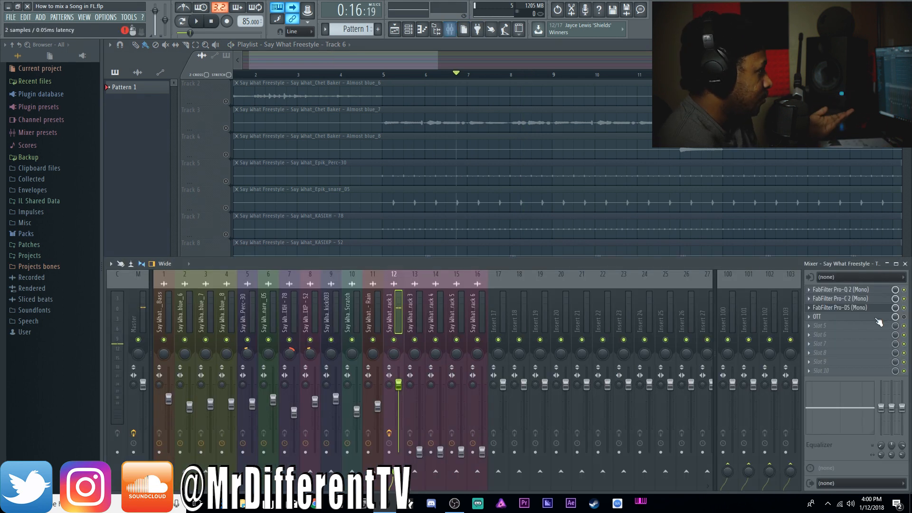
click(885, 308)
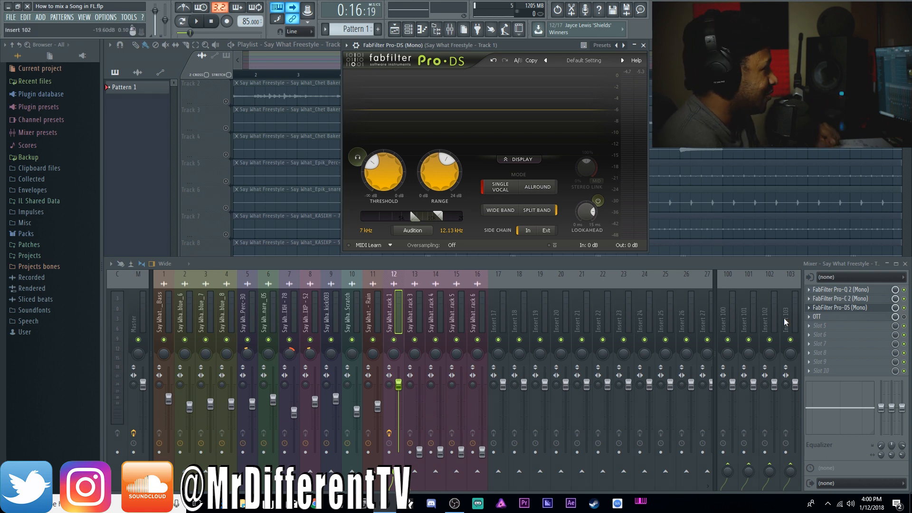
click(877, 317)
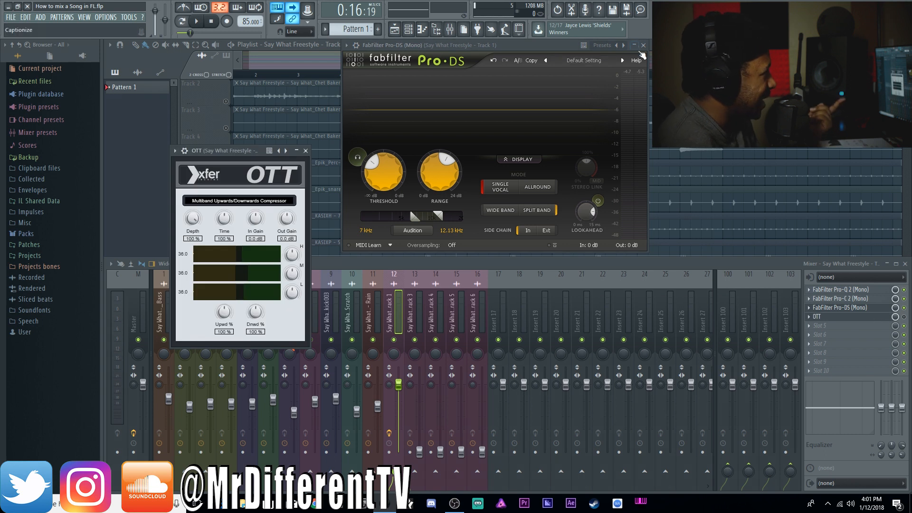
click(643, 46)
drag(248, 152, 571, 64)
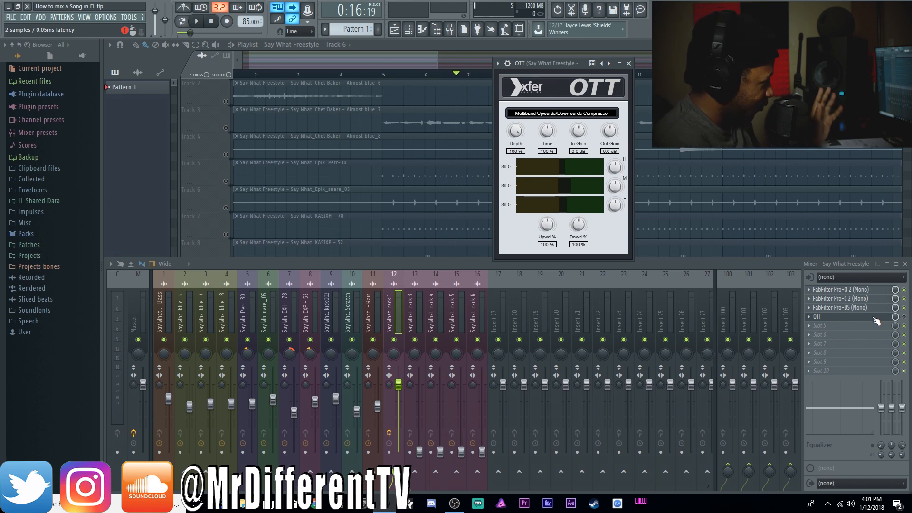
key(ctrl+s)
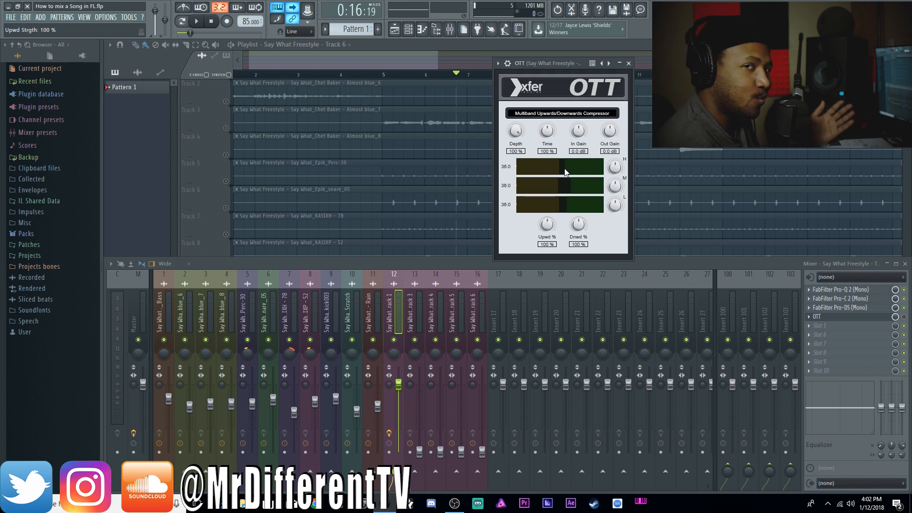
Step: Lower the thresholds of OTT's three bands, enable OTT on the vocal and start playback
mouse_move(565, 172)
mouse_down()
mouse_move(603, 170)
mouse_move(539, 171)
mouse_move(573, 170)
mouse_move(564, 177)
mouse_up()
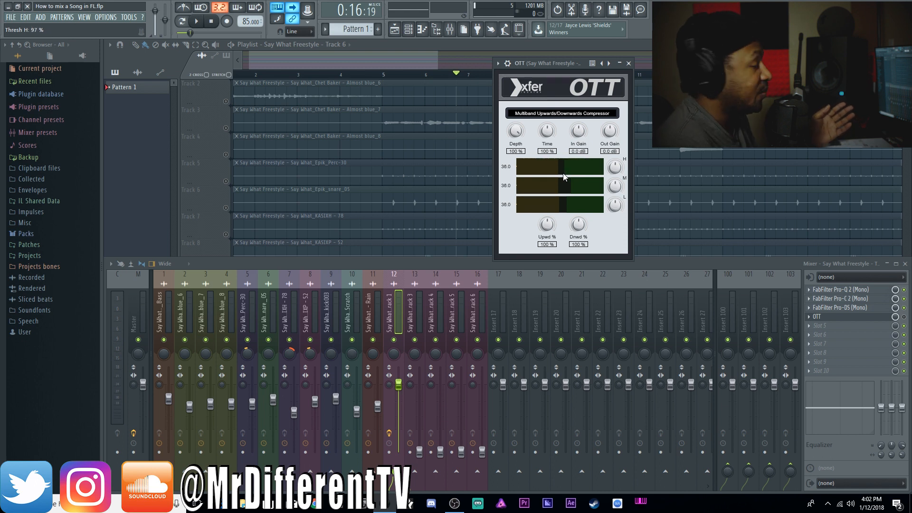
drag(567, 187, 537, 171)
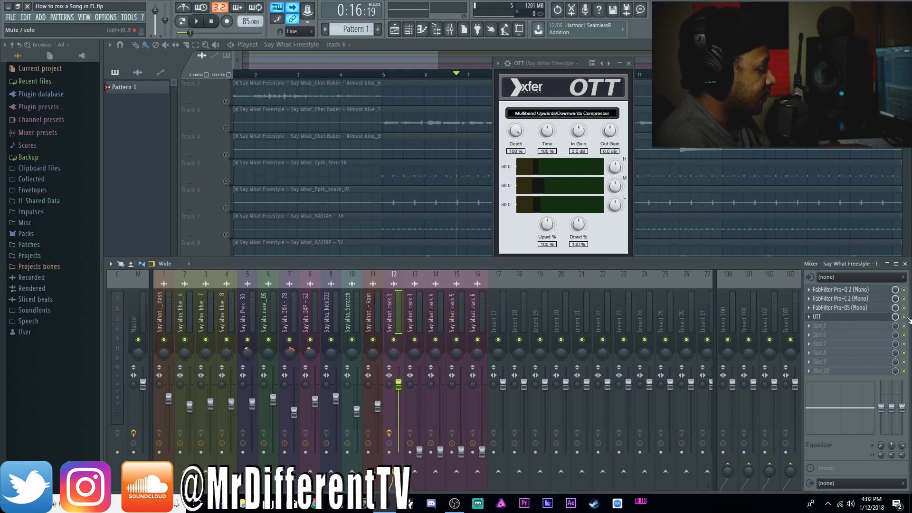
key(space)
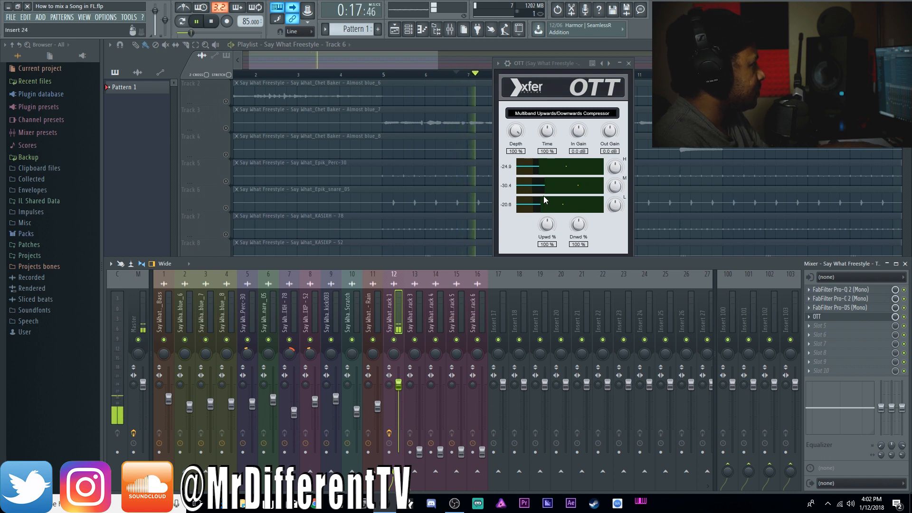
Step: Raise OTT's low, mid and high band thresholds back toward the middle while the vocal plays
mouse_move(541, 189)
mouse_down()
mouse_move(580, 189)
mouse_move(563, 205)
mouse_move(575, 203)
mouse_up()
drag(539, 169, 575, 171)
key(space)
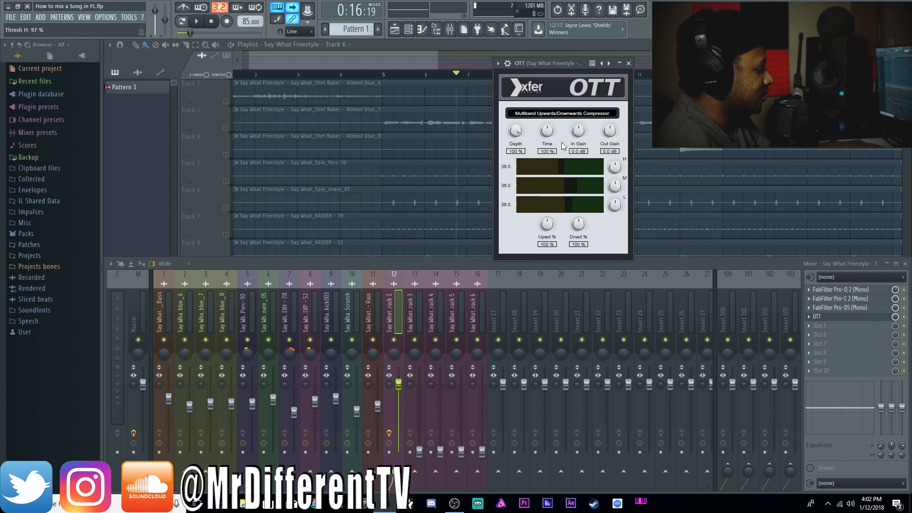
Step: Raise the OTT time to 550 % while listening to the vocal
key(space)
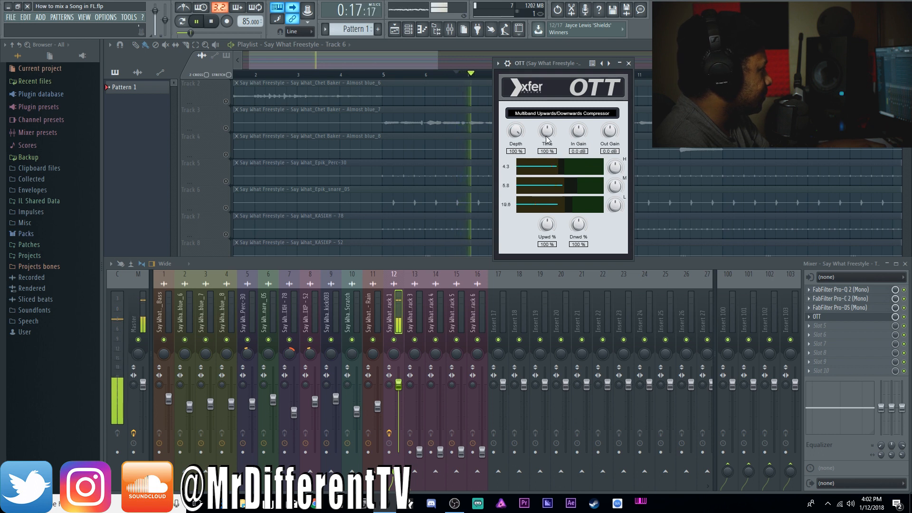
drag(547, 139, 540, 67)
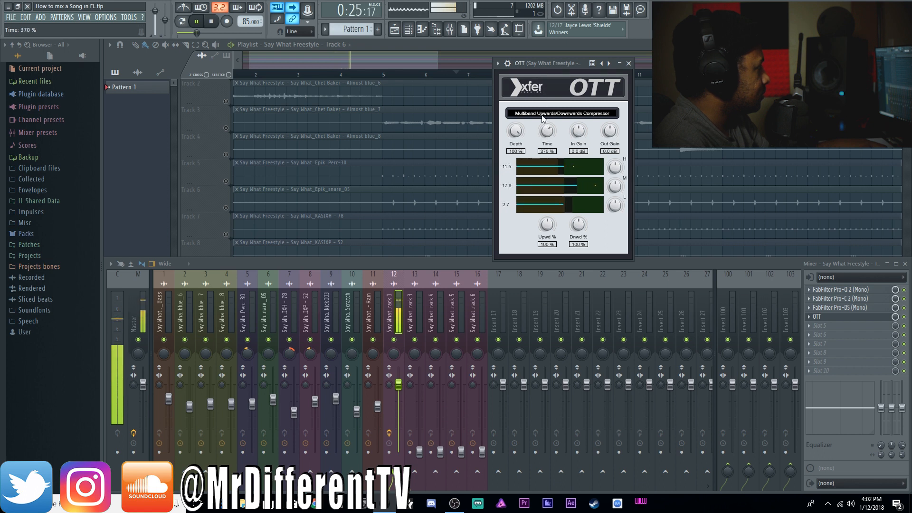
drag(546, 133, 547, 125)
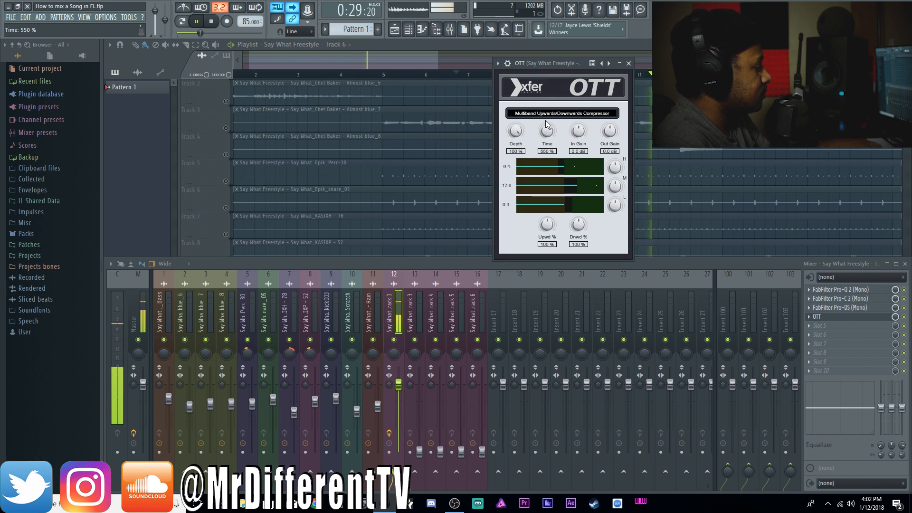
key(space)
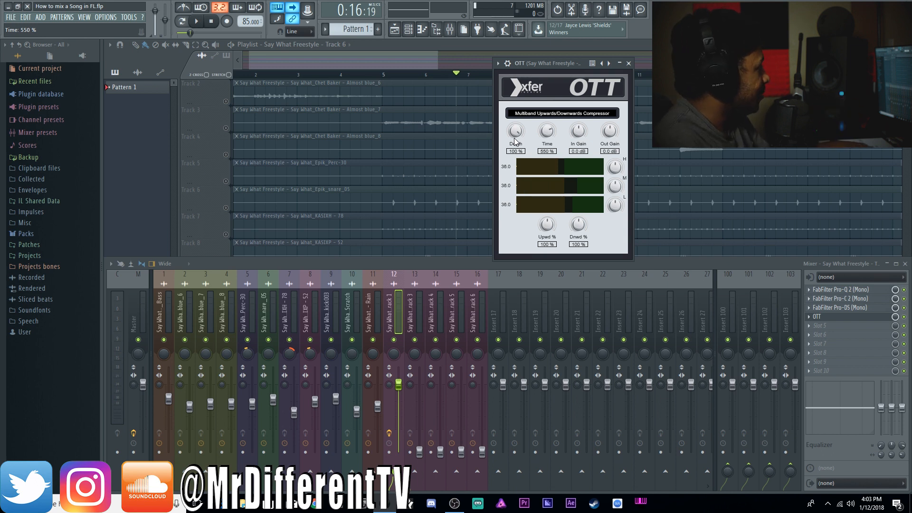
Step: Lower the OTT depth to 40 % while the vocal plays
key(space)
scroll(515, 139, down, 5)
scroll(515, 139, down, 2)
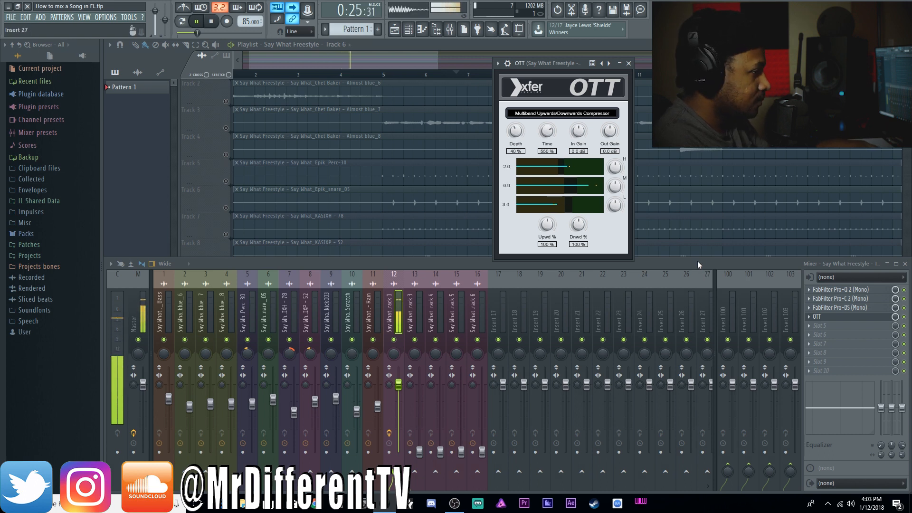
key(space)
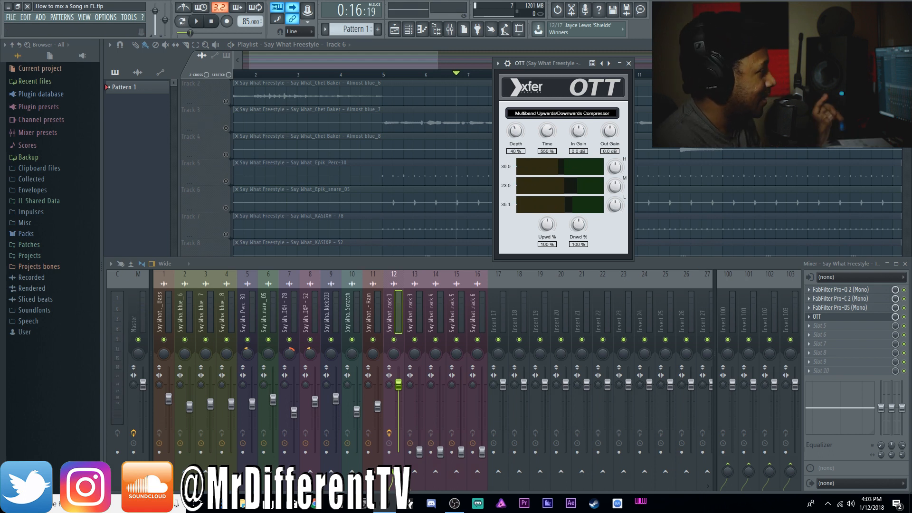
Step: Raise OTT's high-band threshold slightly during playback and stop the playback
key(space)
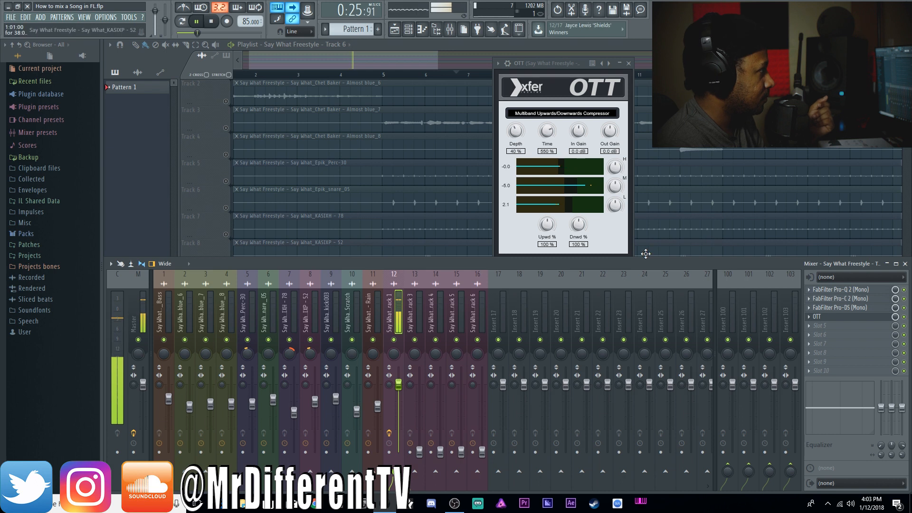
drag(568, 171, 578, 170)
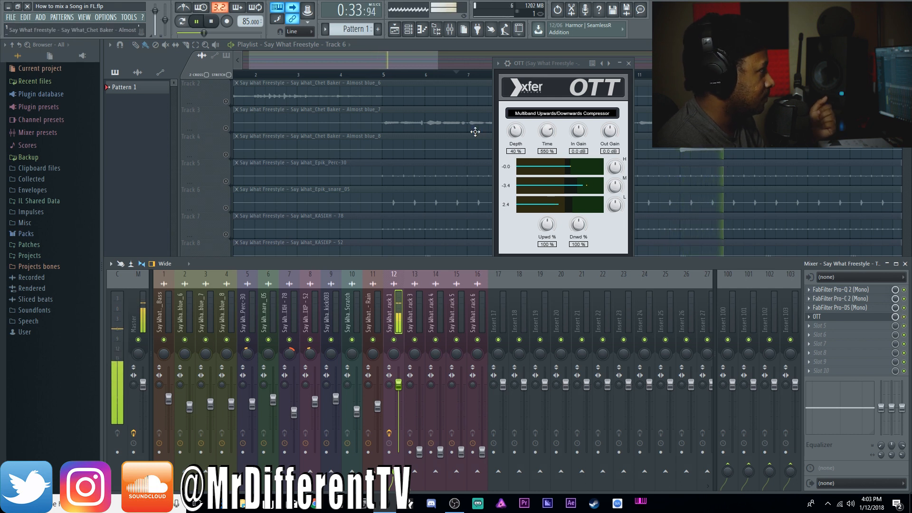
click(215, 21)
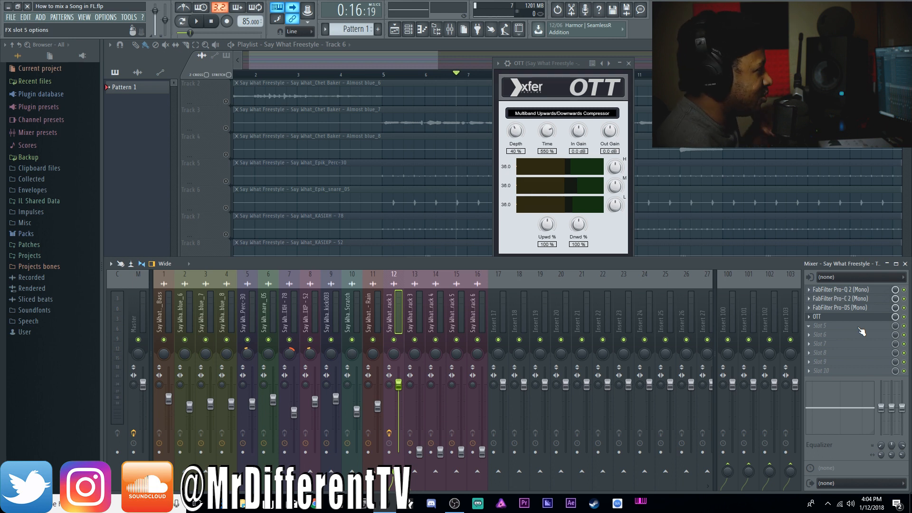
Step: Unsolo Track 12 in the playlist, play back the full mix and show the mixer again
click(428, 45)
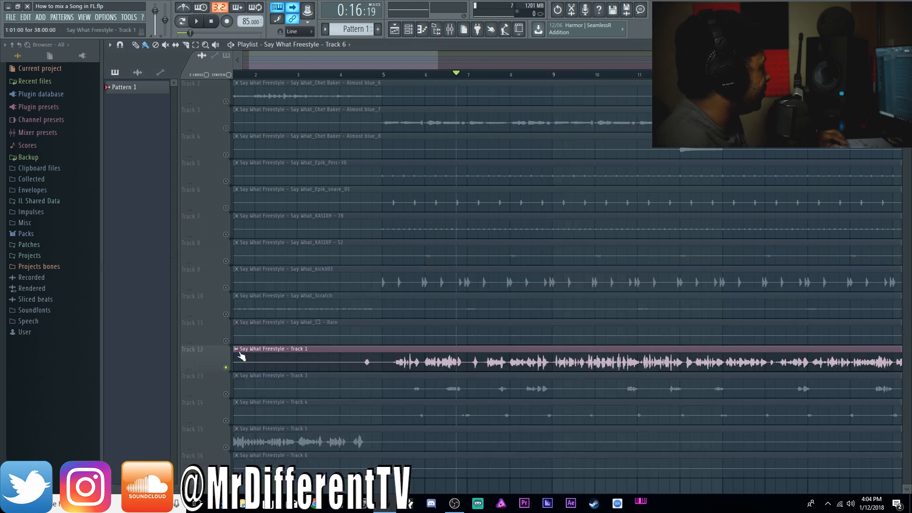
right_click(226, 368)
key(space)
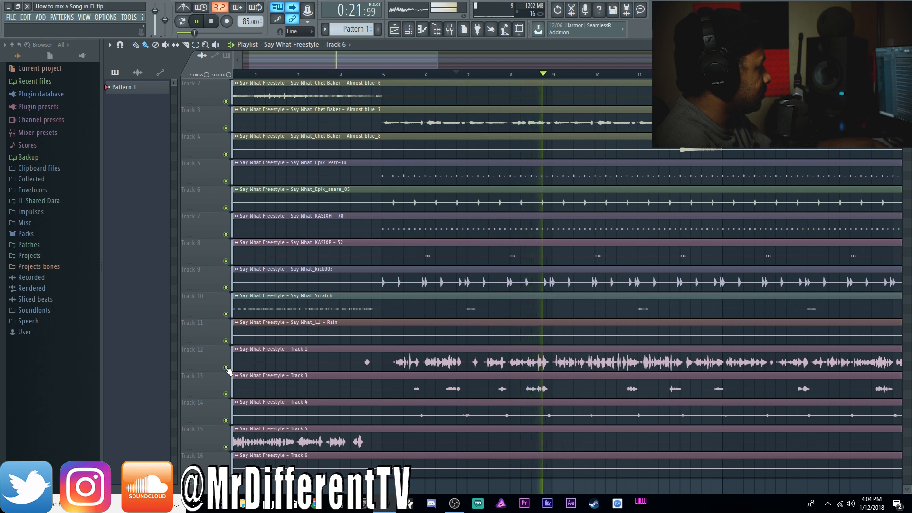
key(space)
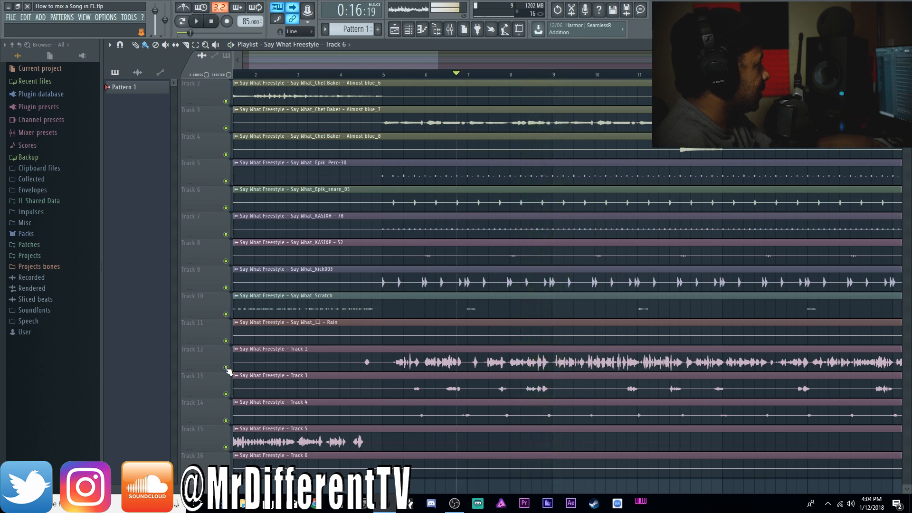
click(453, 31)
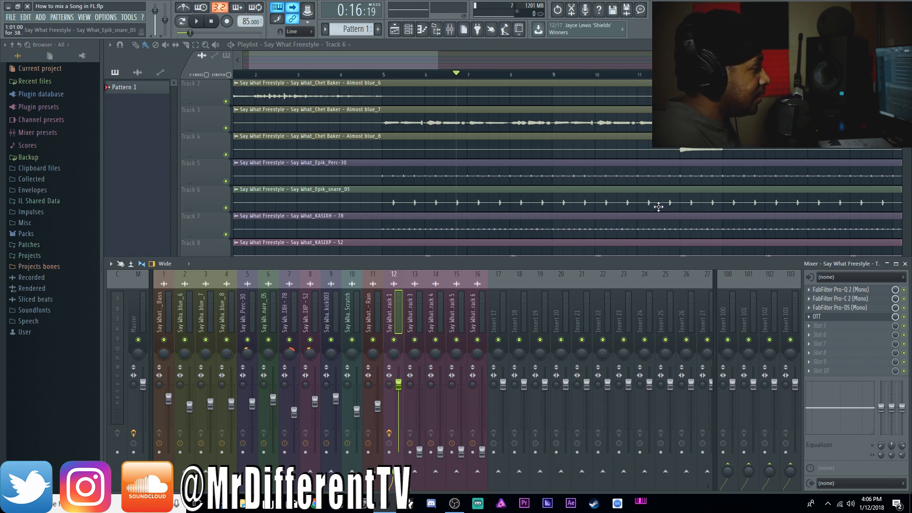
Step: Insert Maximus in effect slot 5 of the lead vocal's mixer track and load the narrow-band de-esser preset
click(839, 332)
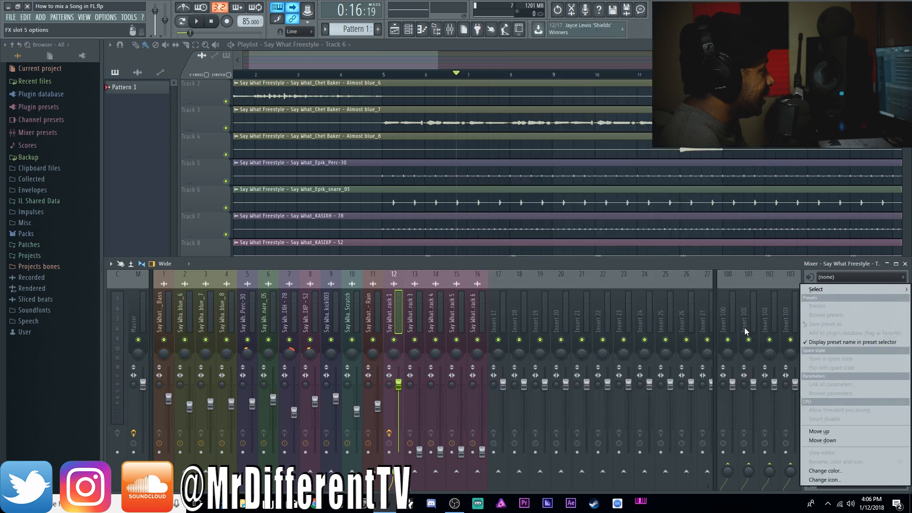
mouse_move(858, 287)
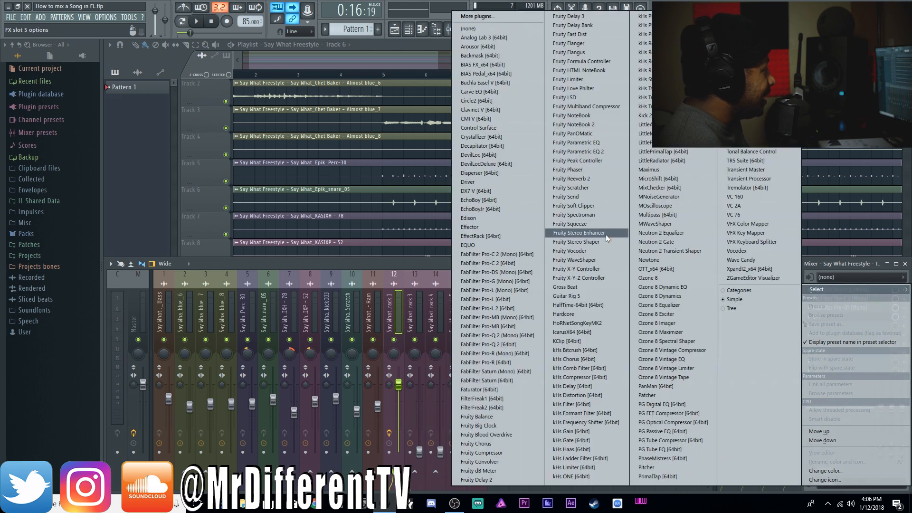
click(552, 225)
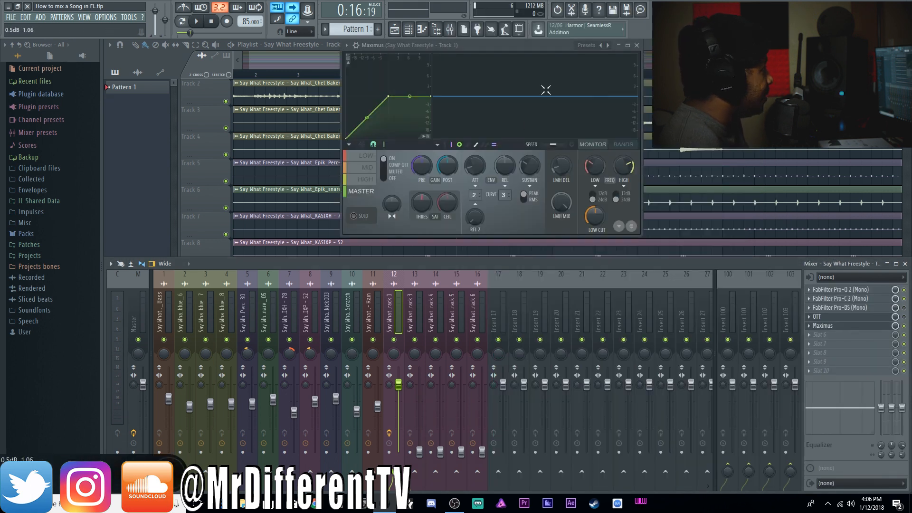
click(609, 44)
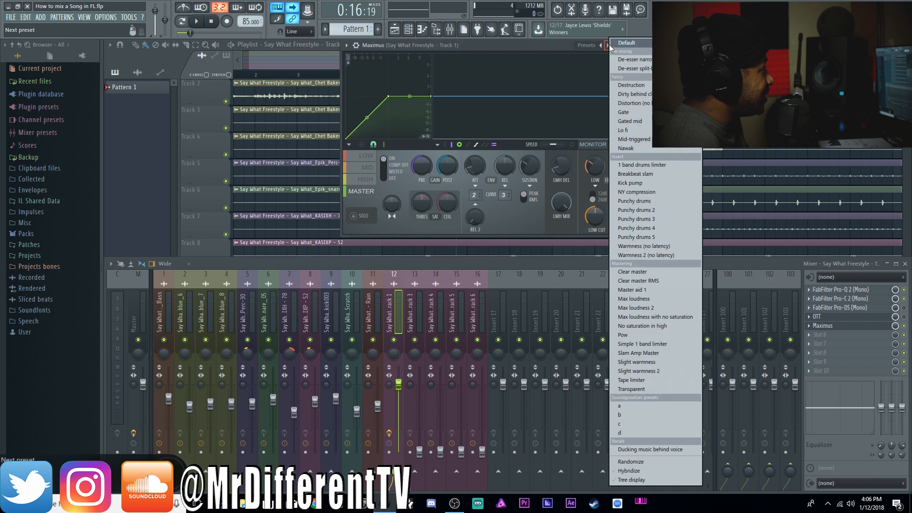
click(635, 59)
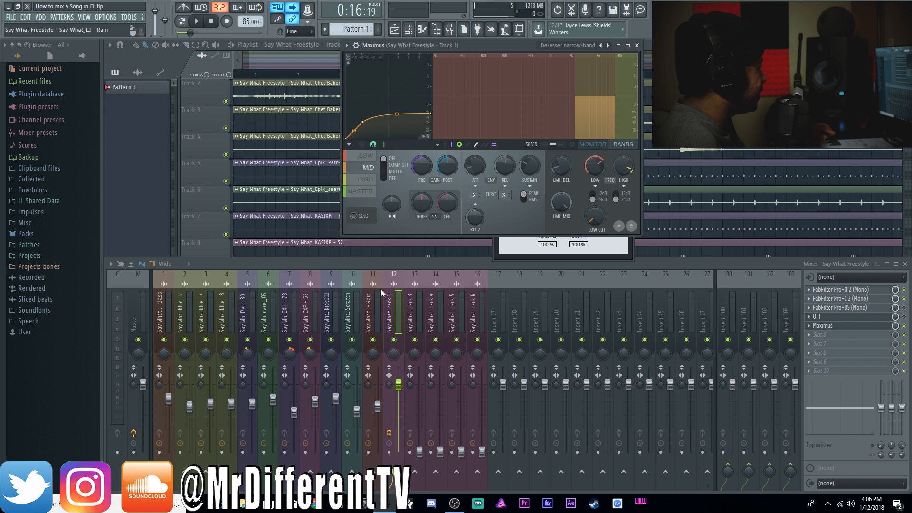
Step: Solo mixer track 12, audition the vocal with a Maximus mid-band pre gain change, and return that gain to 0.0 dB
right_click(394, 339)
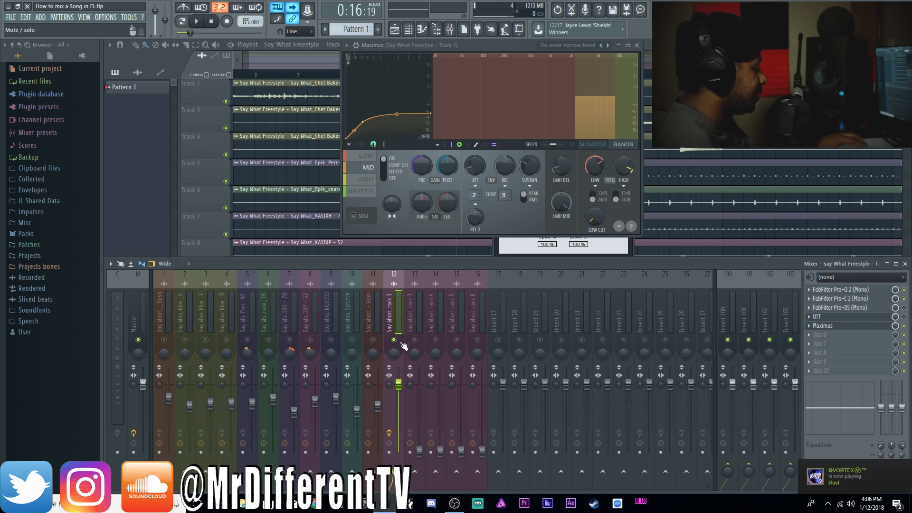
key(space)
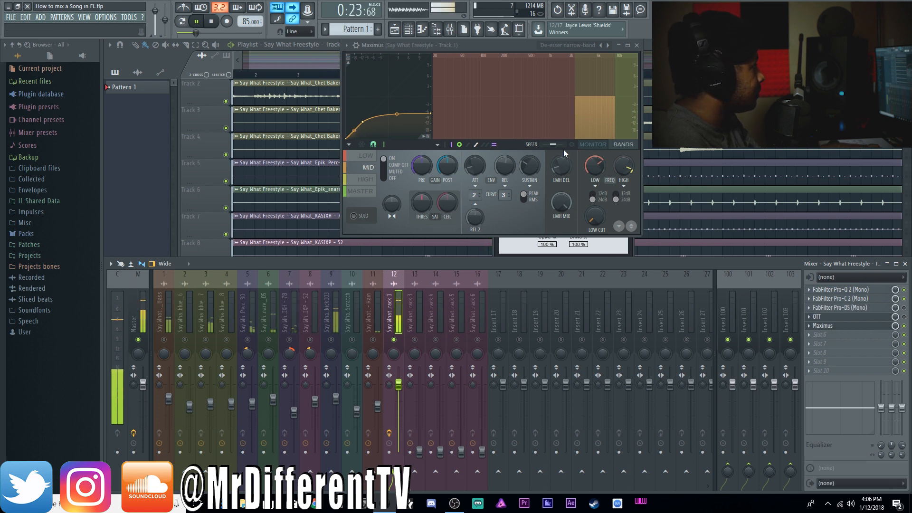
drag(422, 166, 422, 195)
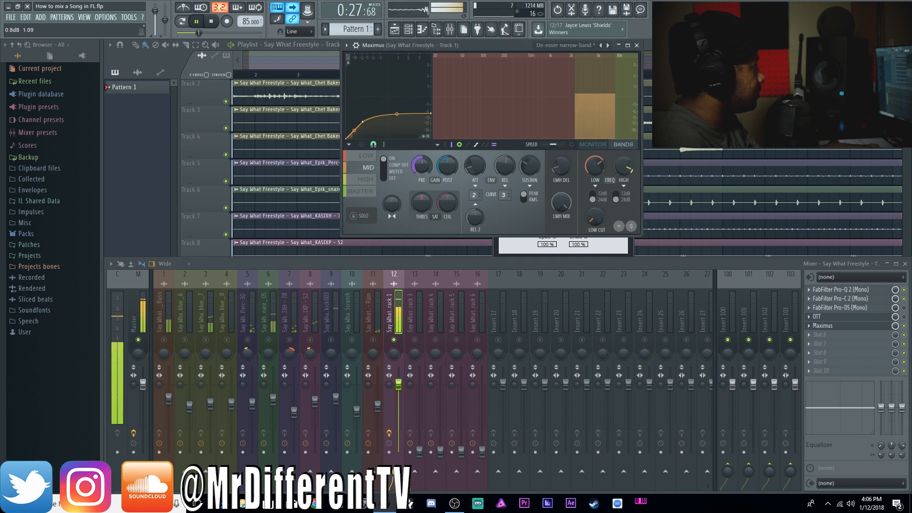
key(space)
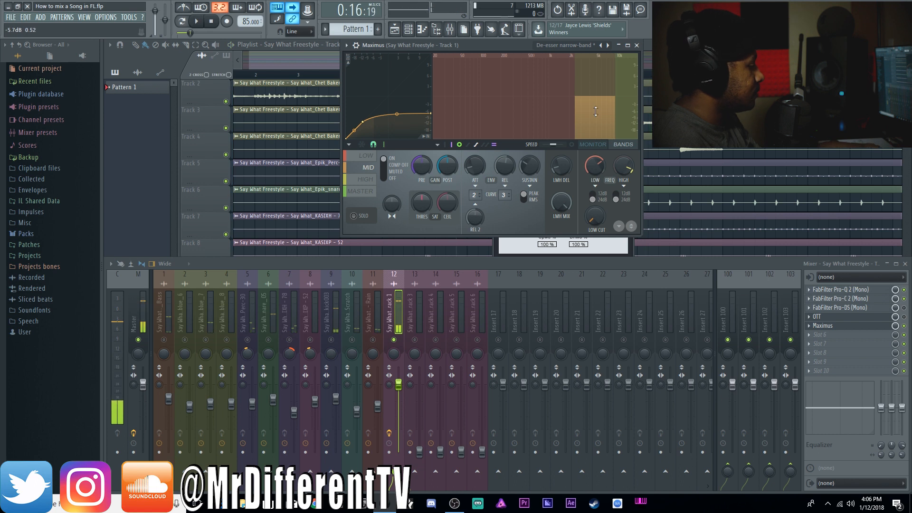
drag(593, 90, 593, 96)
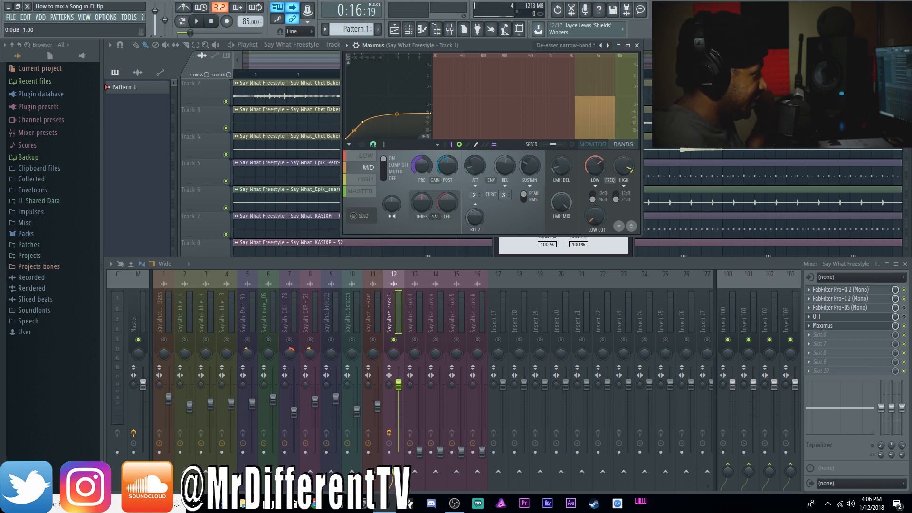
Step: Try lowering the Maximus mid-band gain with band solo on during playback, then turn band solo off and stop the playback
click(618, 112)
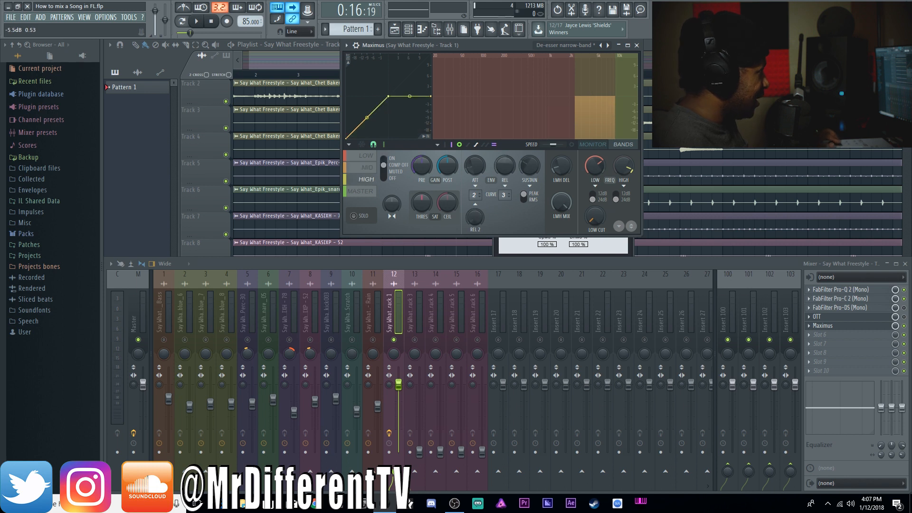
click(355, 216)
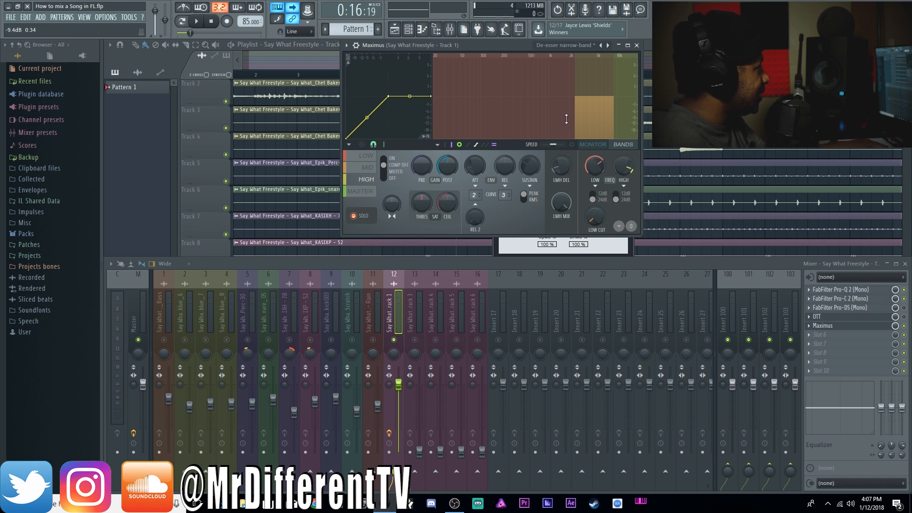
key(space)
drag(575, 122, 619, 116)
click(584, 118)
click(598, 111)
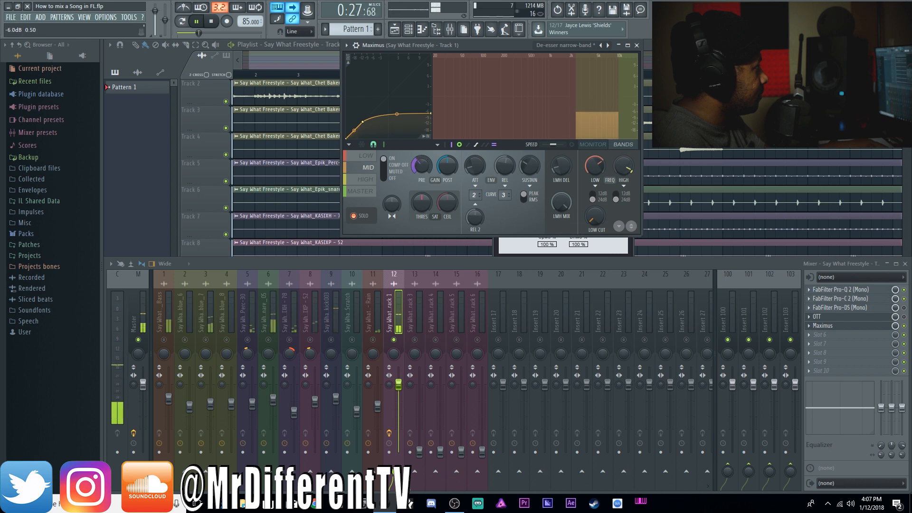
click(355, 220)
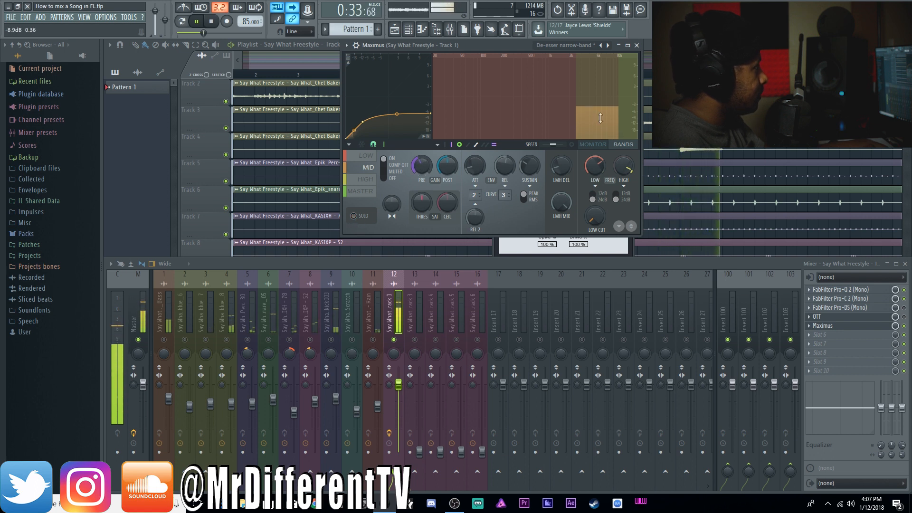
key(space)
Step: Load the De-esser split-band preset in Maximus
click(608, 45)
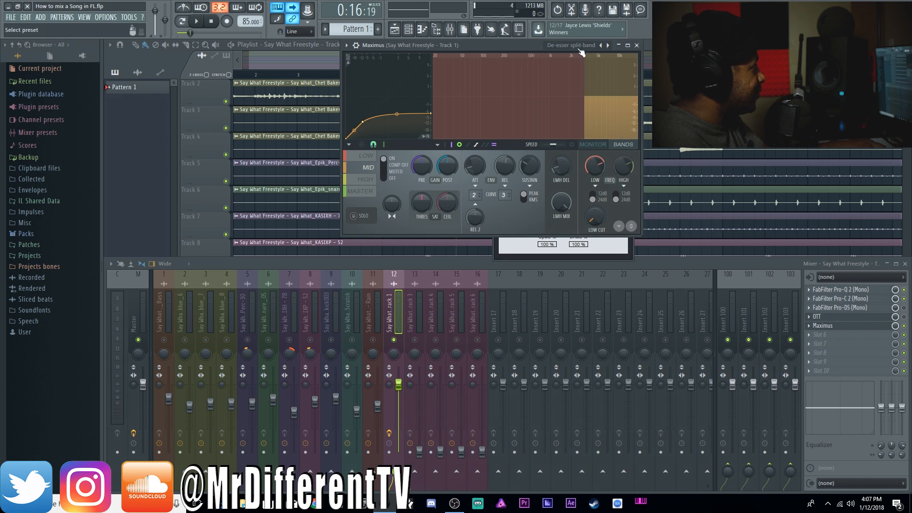
right_click(610, 46)
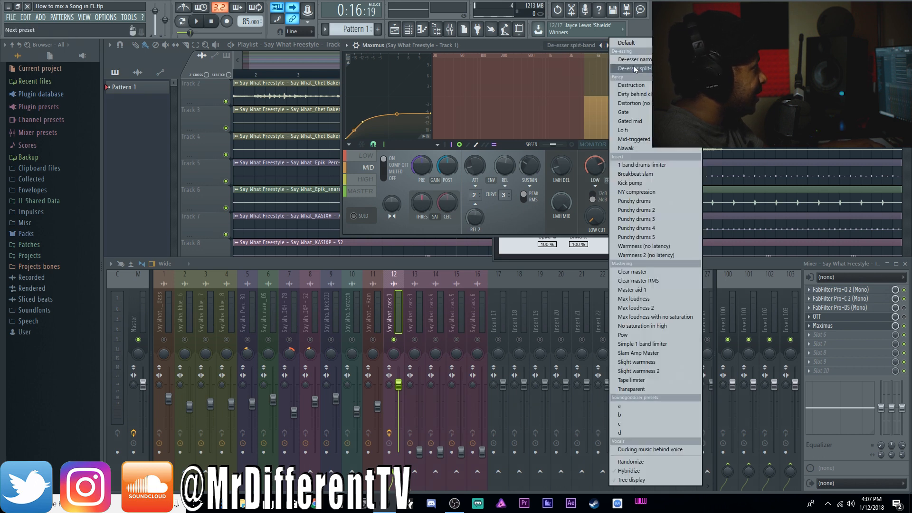
click(634, 69)
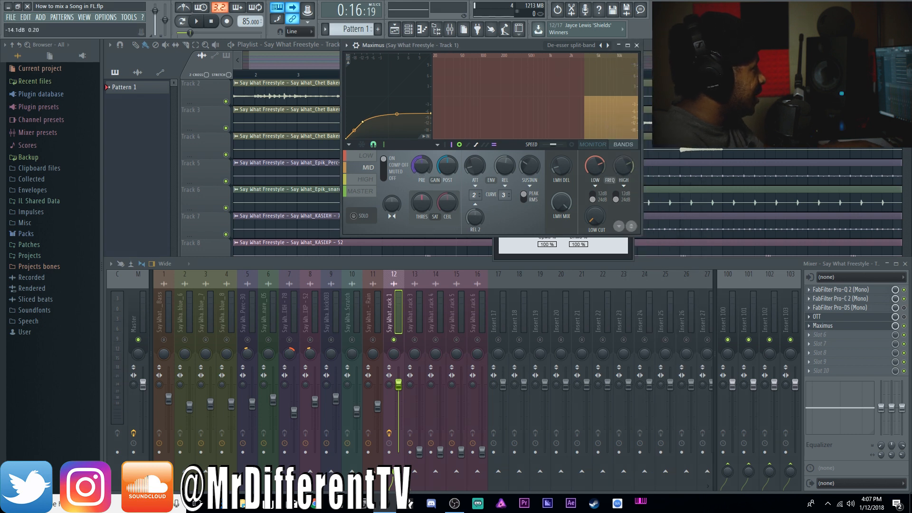
Step: With band solo on during playback, raise Maximus's low band frequency to about 5221 Hz and lower the mid-band gain to about -5.3 dB
key(space)
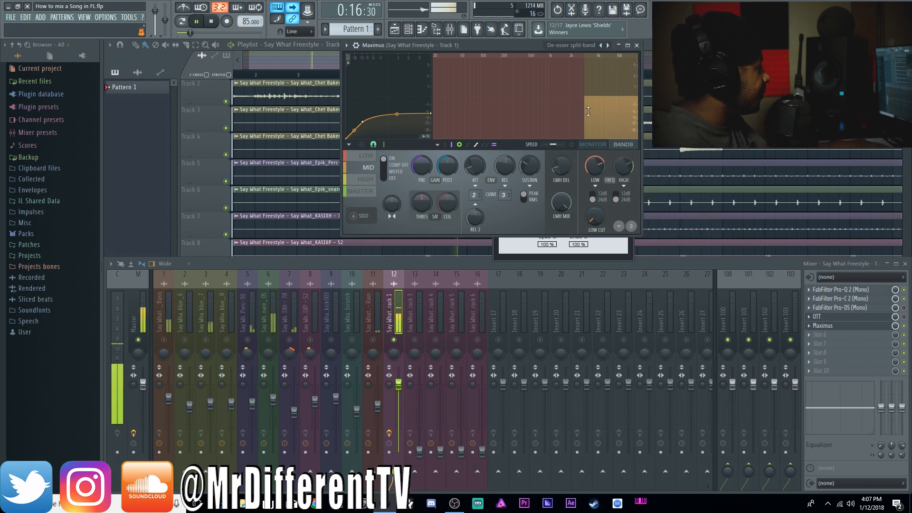
click(366, 155)
click(355, 215)
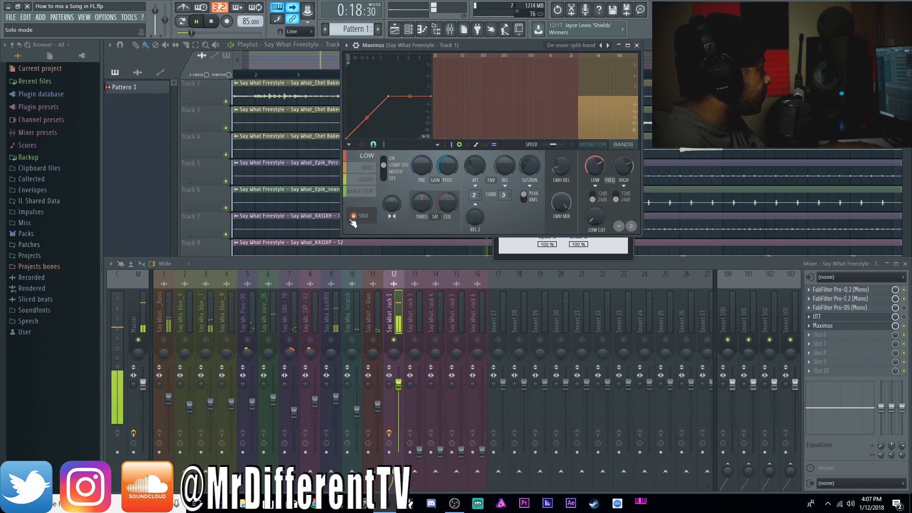
drag(594, 166, 595, 155)
click(613, 118)
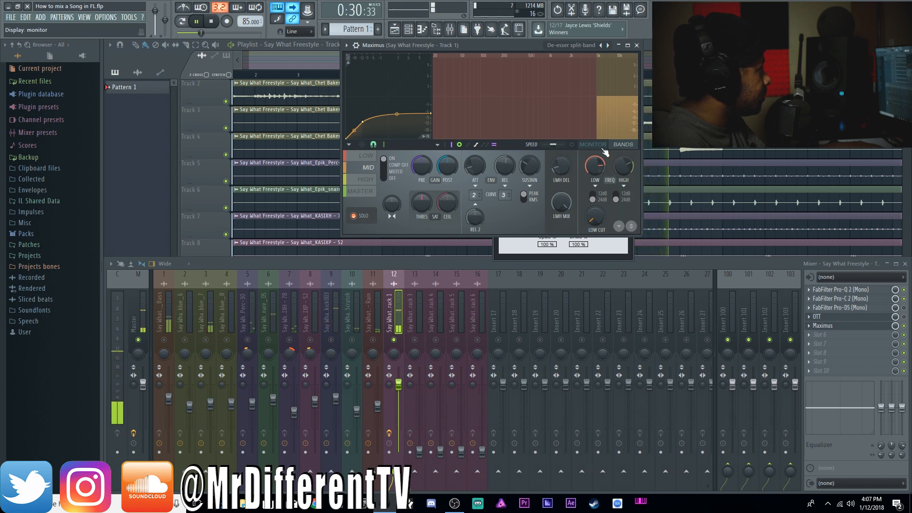
drag(594, 166, 597, 166)
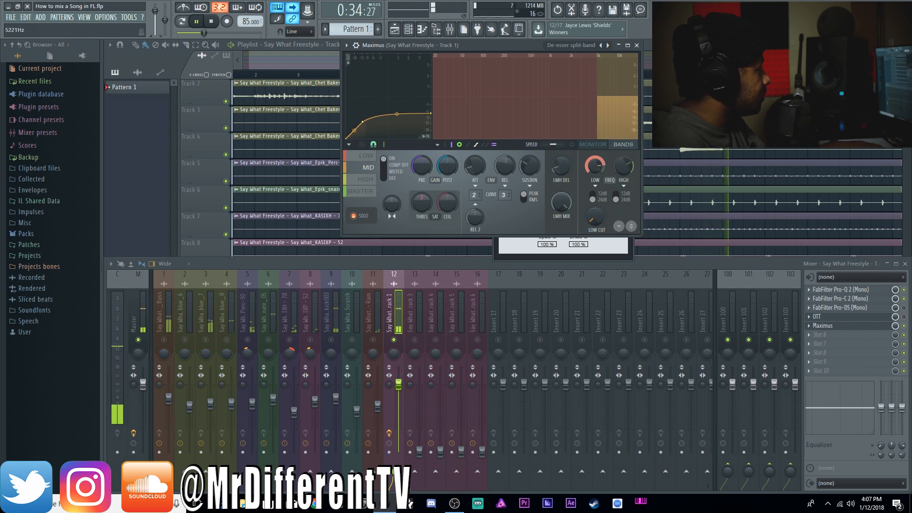
key(space)
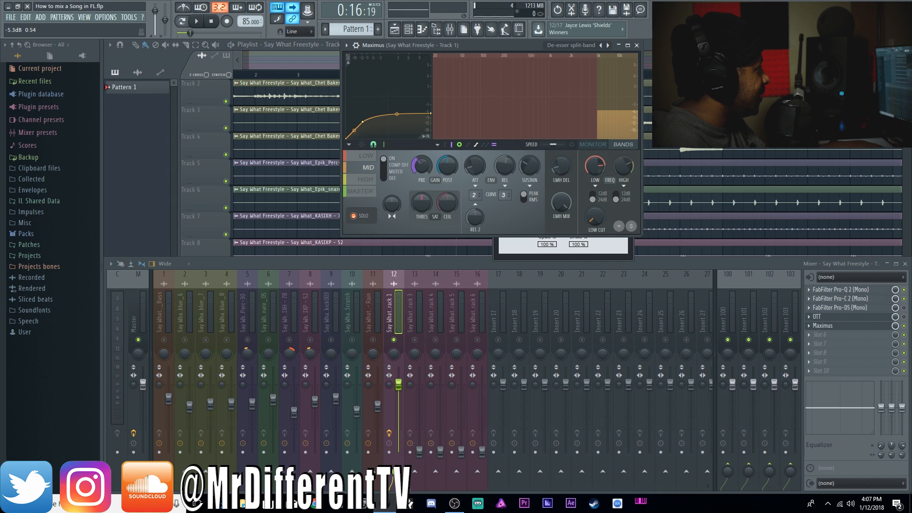
Step: Play the song from shortly after bar 5, bring the vocal's Maximus window back up and turn off its band solo
key(space)
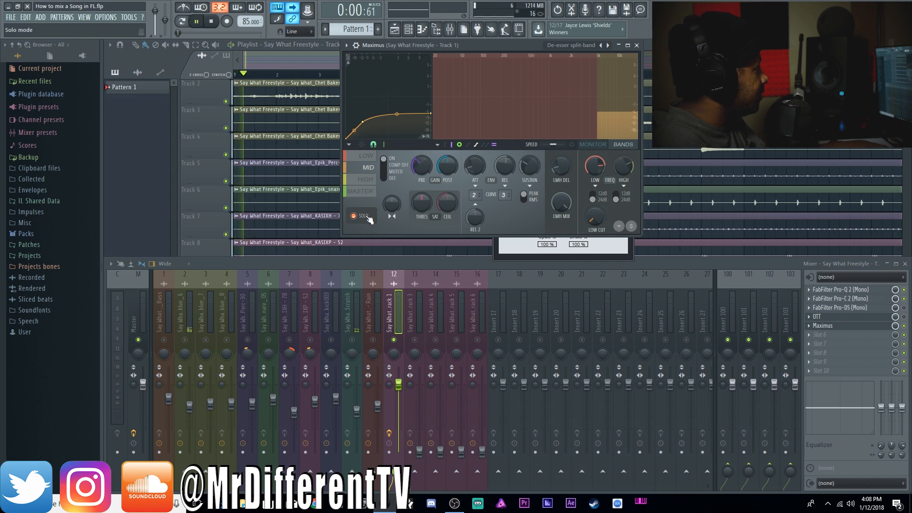
key(F5)
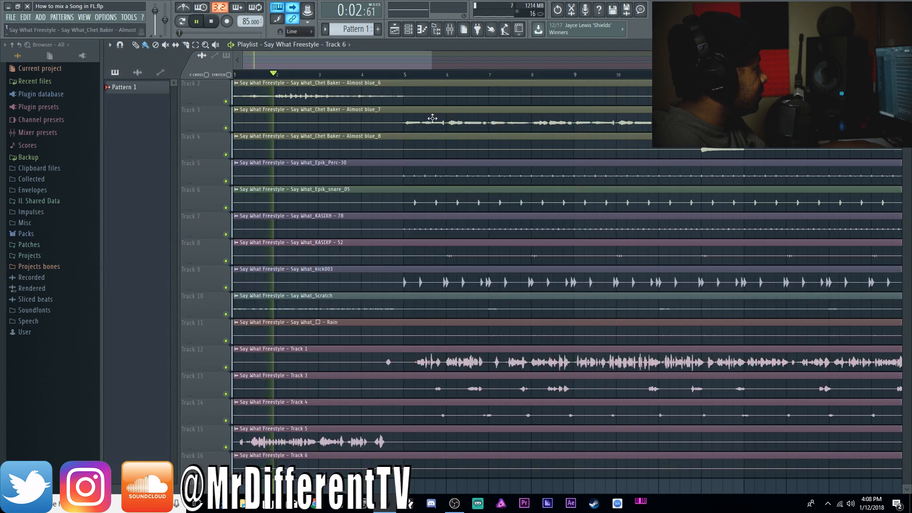
click(430, 75)
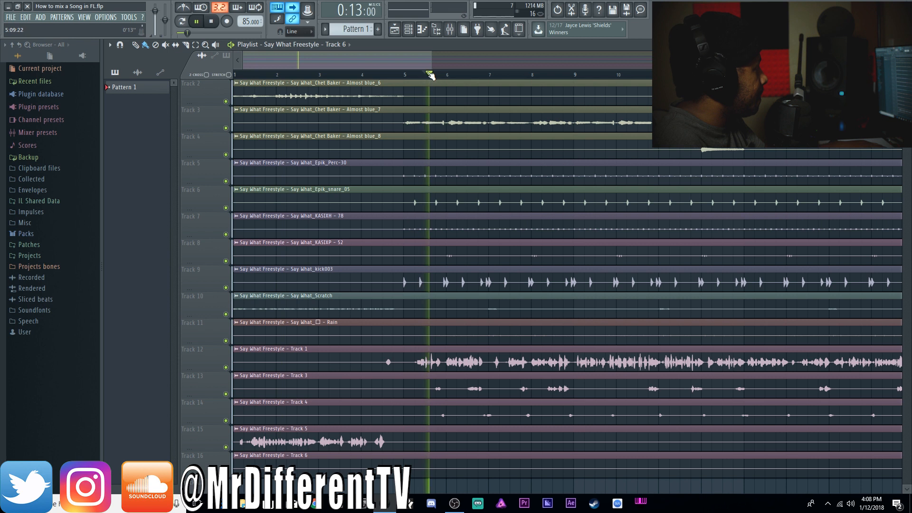
click(450, 29)
click(846, 317)
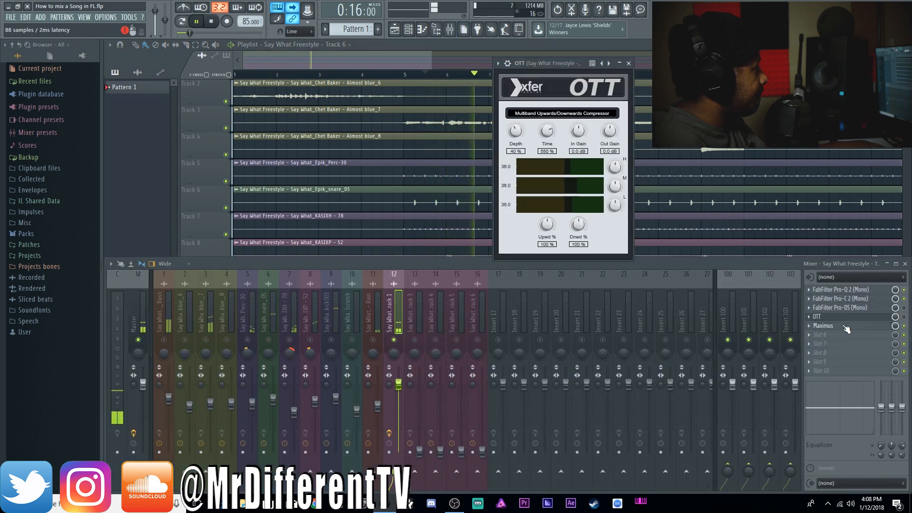
click(846, 326)
click(353, 216)
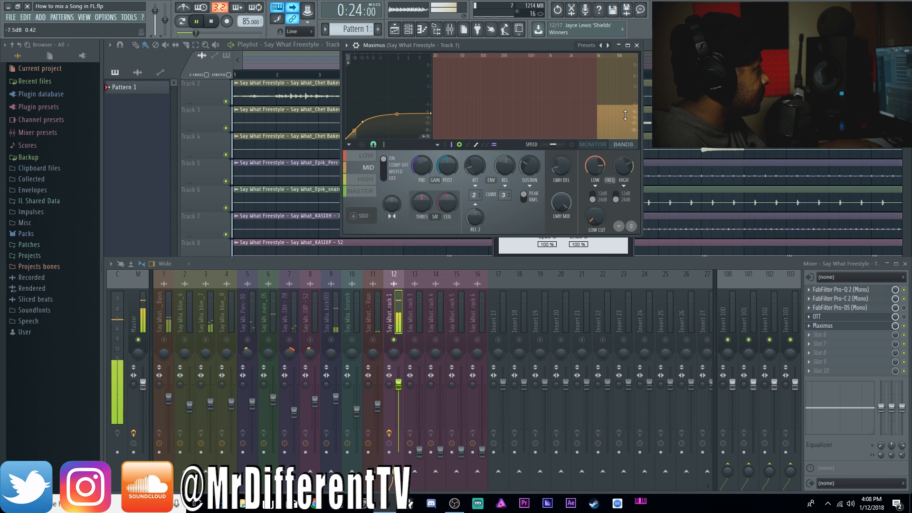
Step: Set Maximus's mid-band gain to about -5.8 dB, raise the low band frequency slightly further and stop the playback
drag(625, 115, 626, 119)
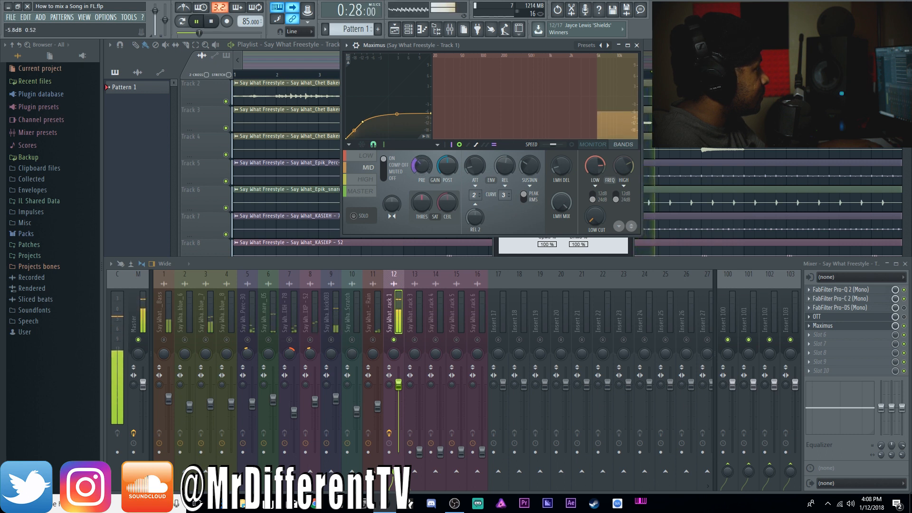
mouse_move(595, 166)
mouse_down()
mouse_move(595, 158)
mouse_move(597, 167)
mouse_up()
key(space)
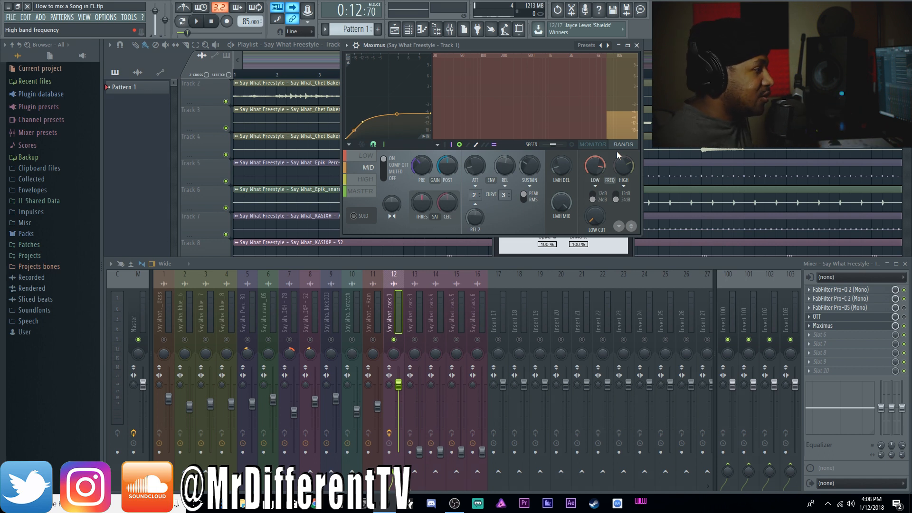
Step: Insert Soundgoodizer in effect slot 6, move its window beside Maximus and view the Maximus preset list
click(854, 335)
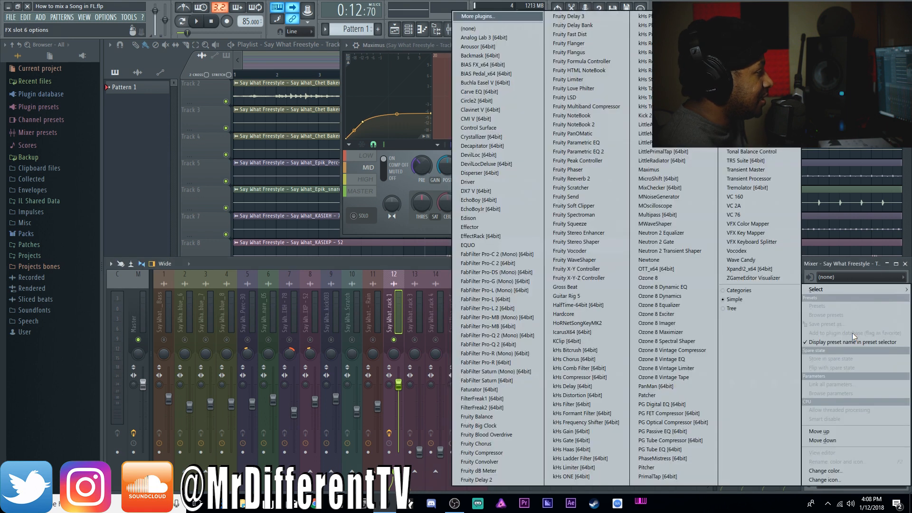
mouse_move(826, 291)
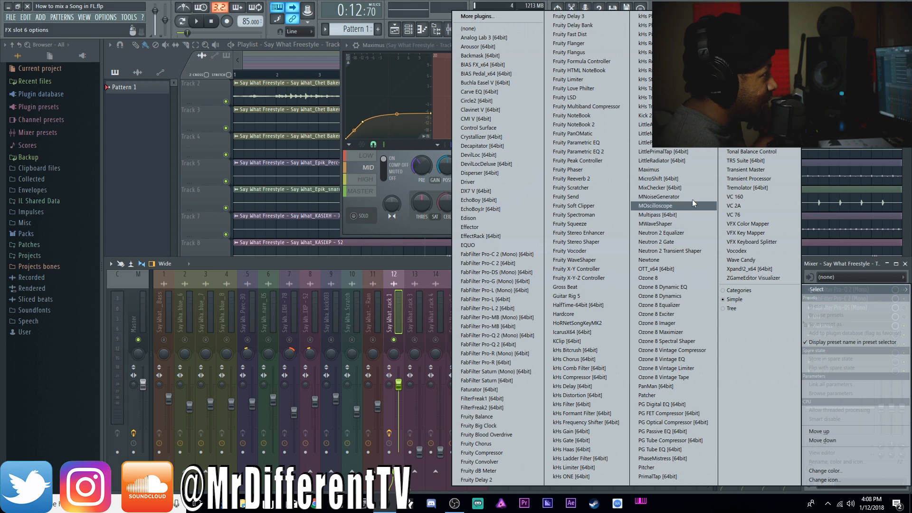
click(744, 116)
drag(251, 174, 700, 89)
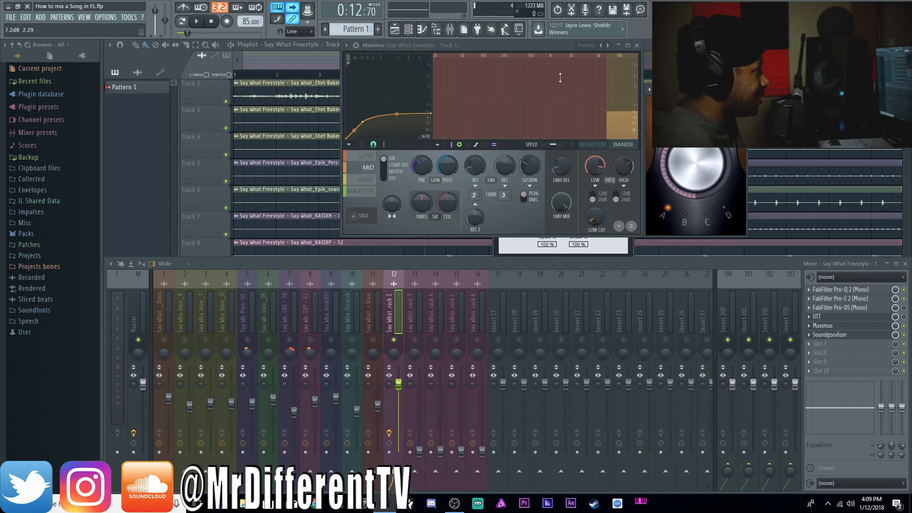
click(610, 46)
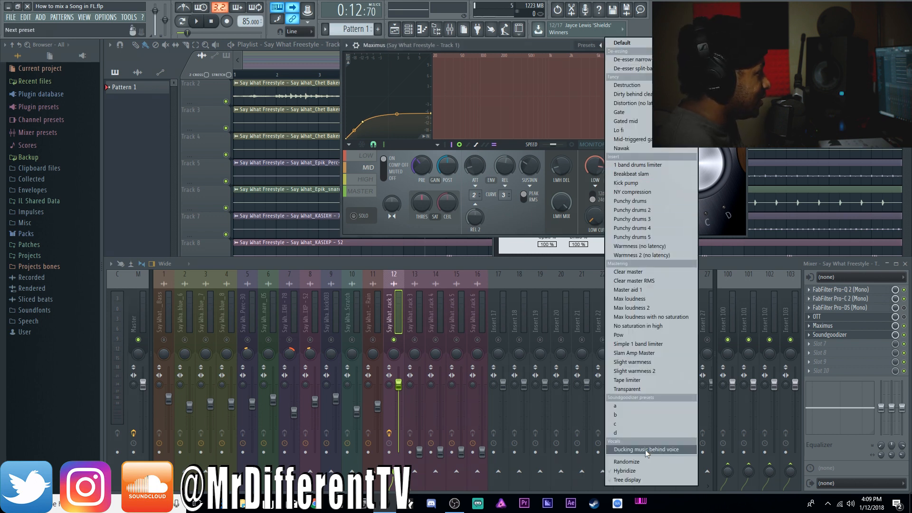
click(566, 47)
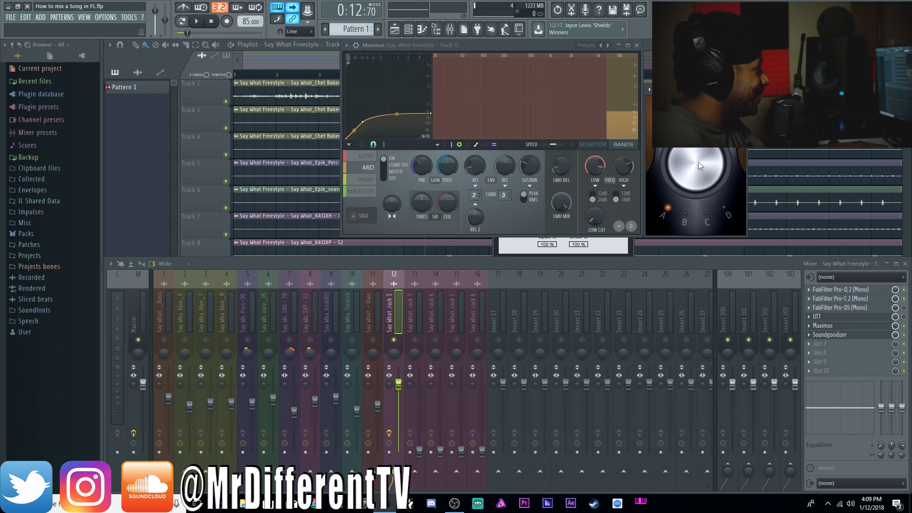
Step: Play the soloed lead vocal, raise the Soundgoodizer amount to around midway and audition its modes B and C
key(space)
drag(704, 188, 704, 155)
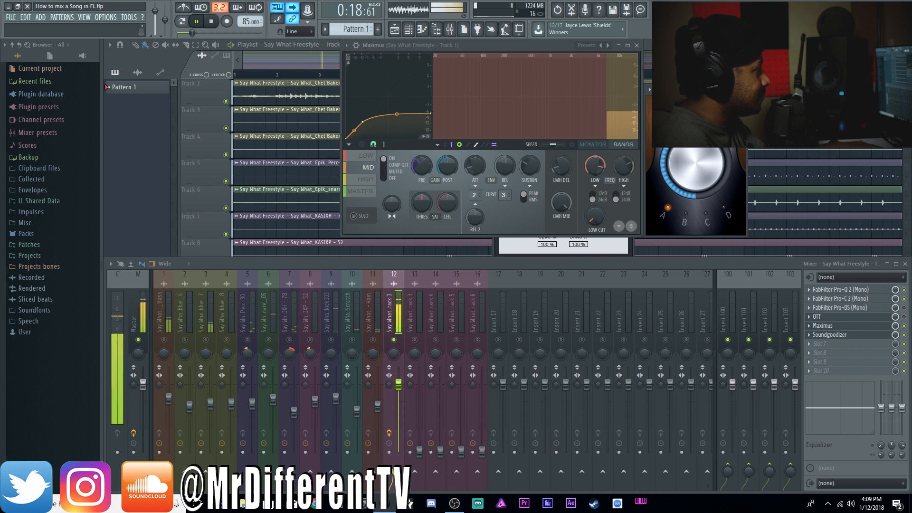
click(685, 216)
click(707, 218)
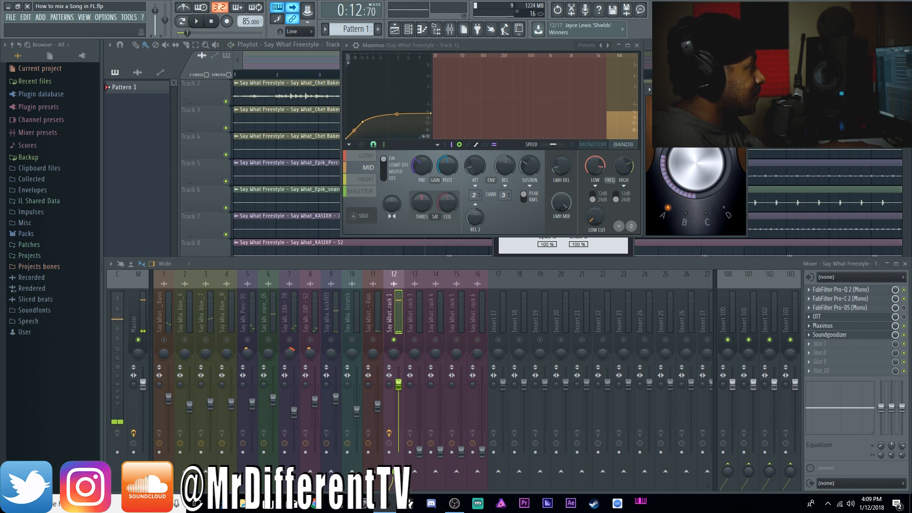
Step: Close all plugin windows, bring back the mixer and play the full mix with the lead vocal's solo off
key(F12)
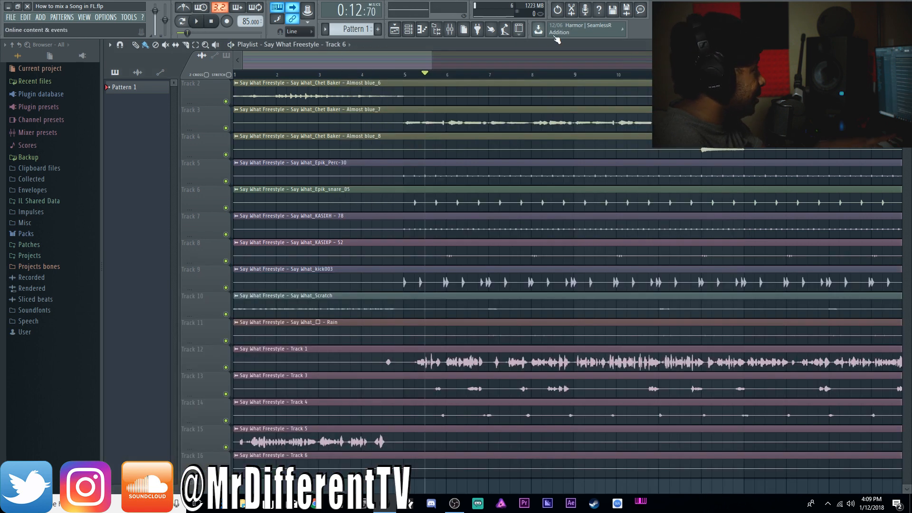
click(449, 29)
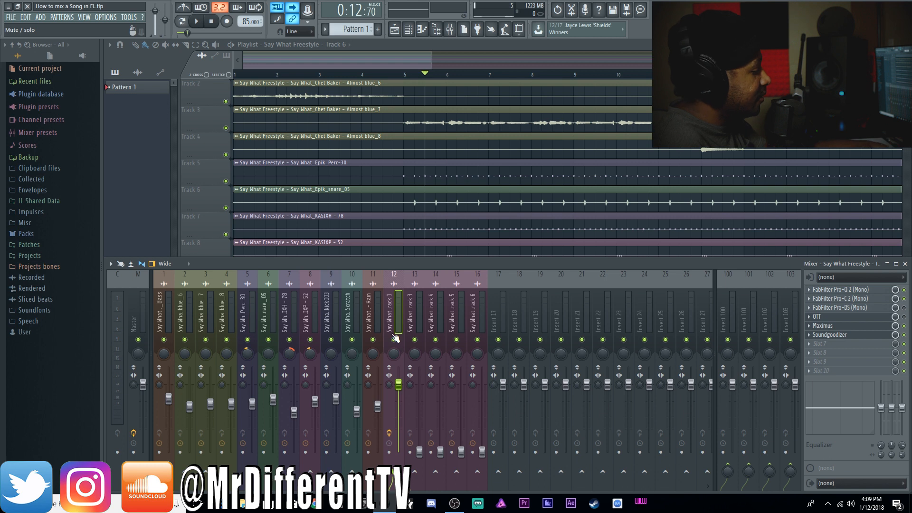
key(space)
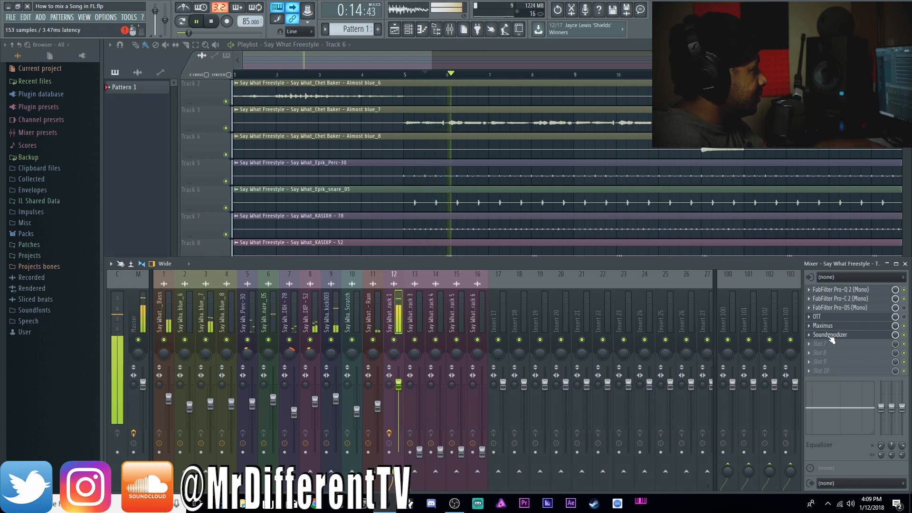
Step: Reopen the lead vocal's OTT and Soundgoodizer, lower the Soundgoodizer amount slightly during playback and stop the song
click(815, 316)
click(832, 335)
drag(700, 179, 701, 184)
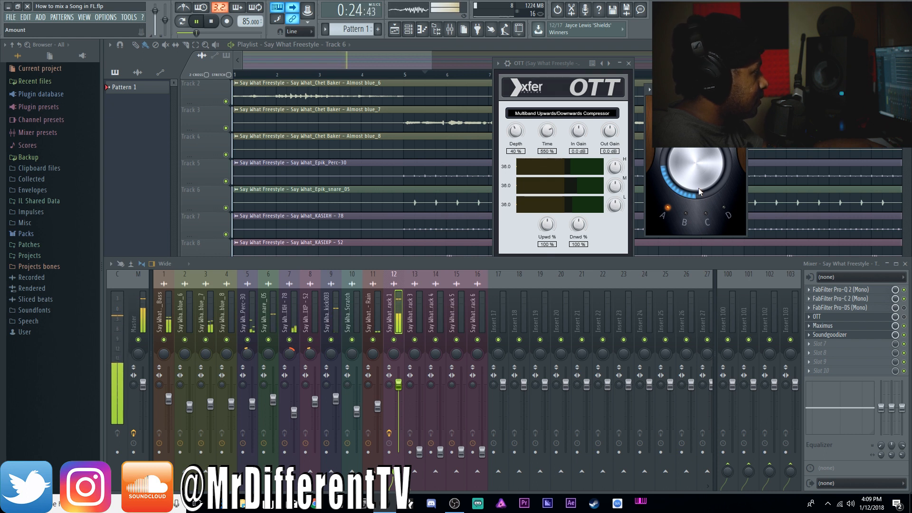
key(space)
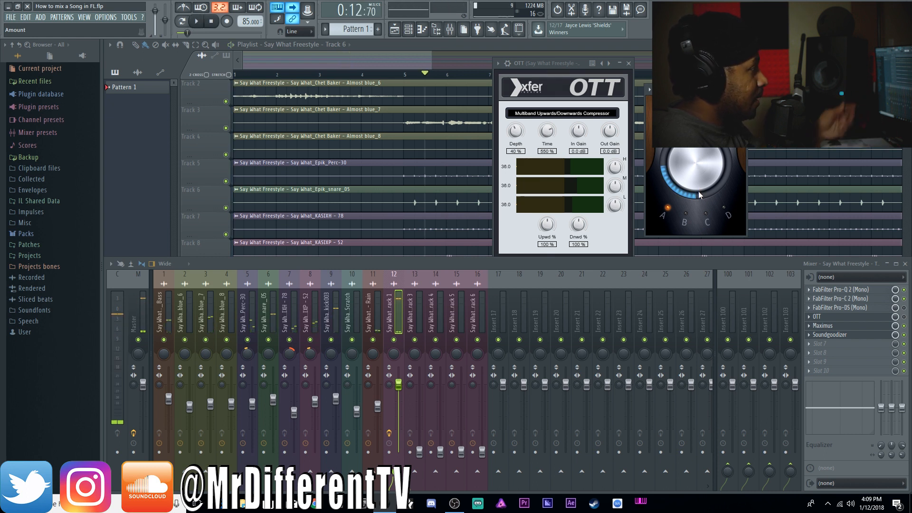